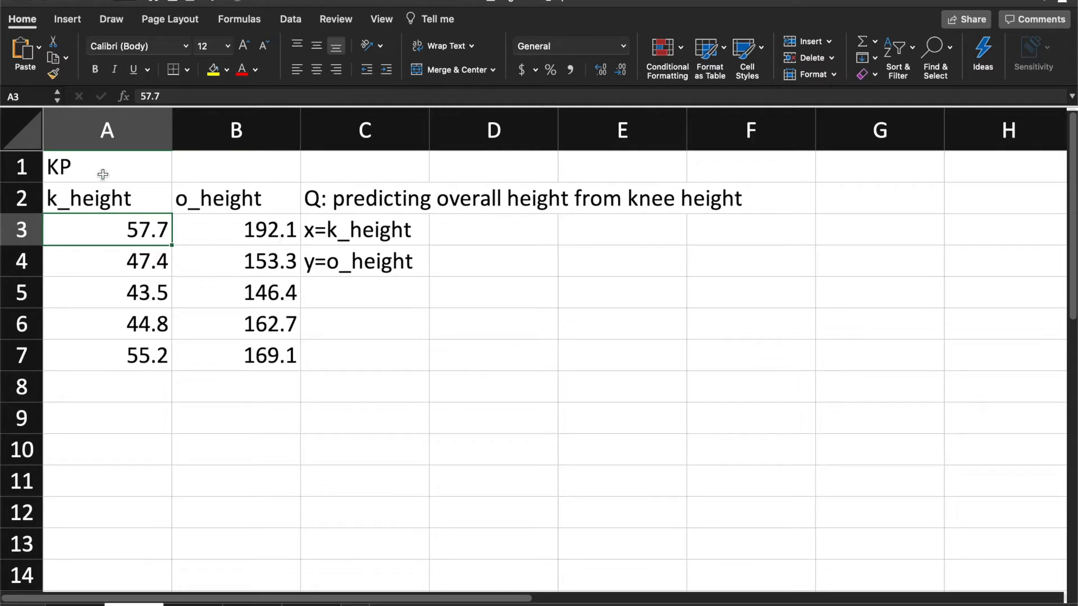
# Review the k_height and o_height data with their headers in A2:A7 and B2:B7
pyautogui.click(78, 194)
pyautogui.moveTo(78, 194); pyautogui.dragTo(101, 356)
pyautogui.moveTo(234, 185); pyautogui.dragTo(224, 356)
pyautogui.moveTo(94, 196); pyautogui.dragTo(119, 368)
pyautogui.moveTo(242, 198); pyautogui.dragTo(246, 355)
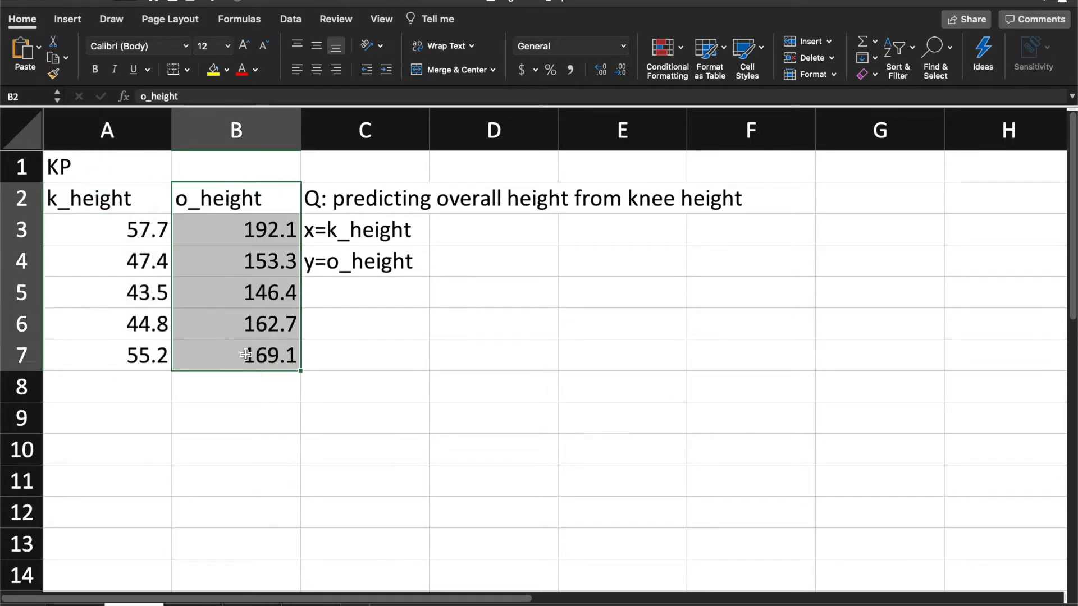
# Widen column C to fit the research question in C2
pyautogui.click(357, 200)
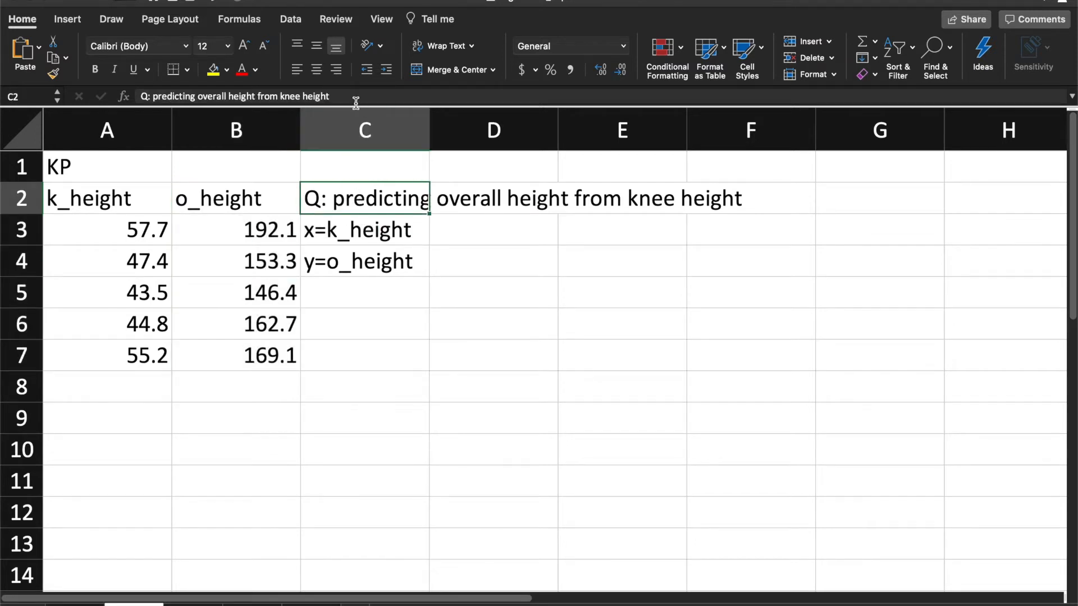
pyautogui.doubleClick(432, 127)
# Examine the question in C2, picking out the overall height outcome and the knee height predictor
pyautogui.doubleClick(374, 197)
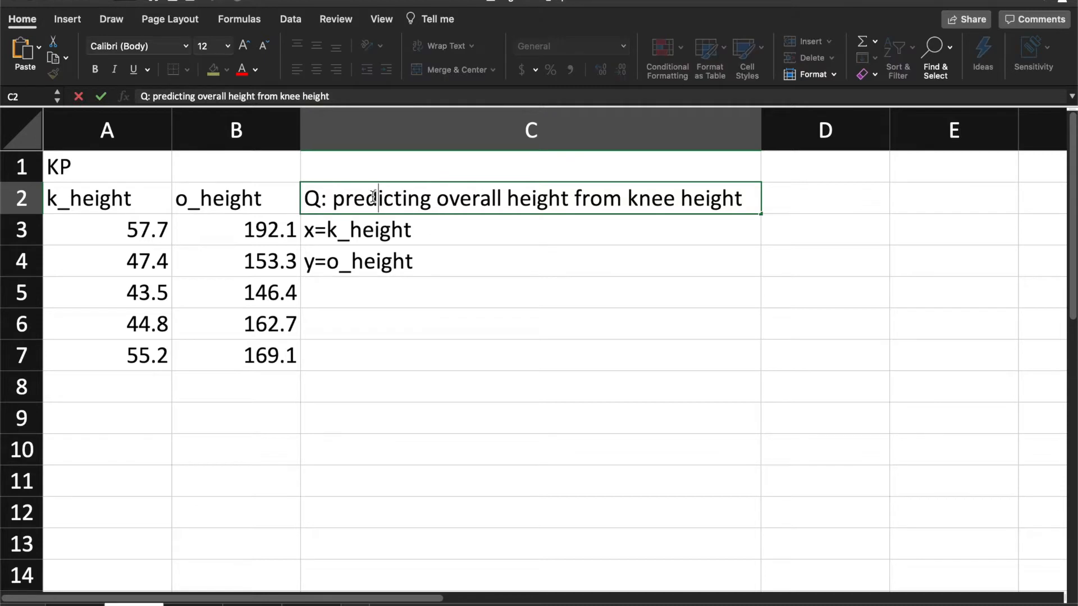
pyautogui.moveTo(336, 198); pyautogui.dragTo(755, 187)
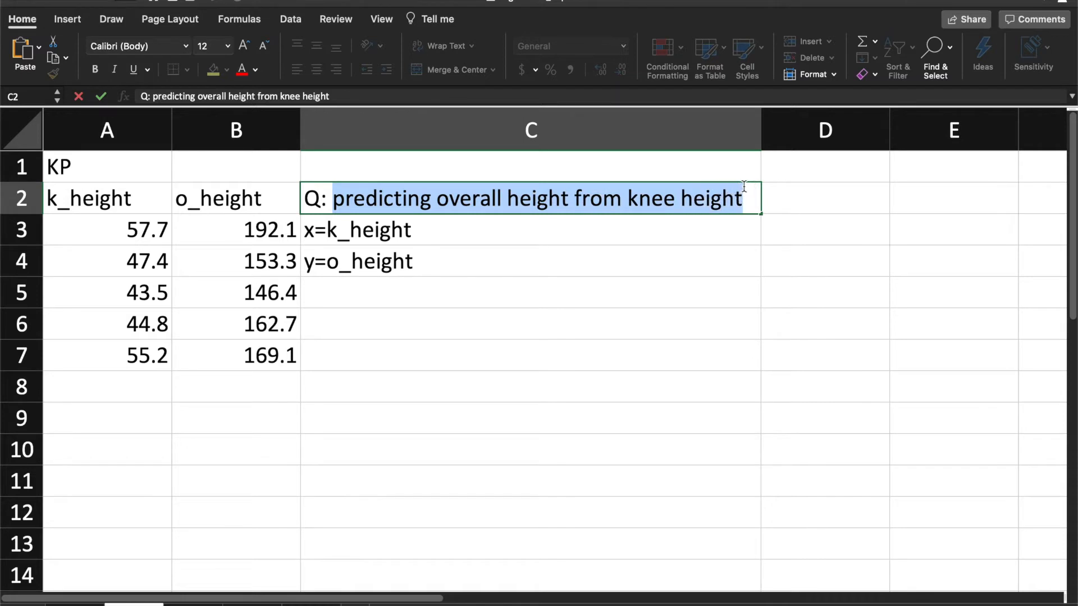
pyautogui.click(531, 199)
pyautogui.moveTo(564, 199); pyautogui.dragTo(341, 200)
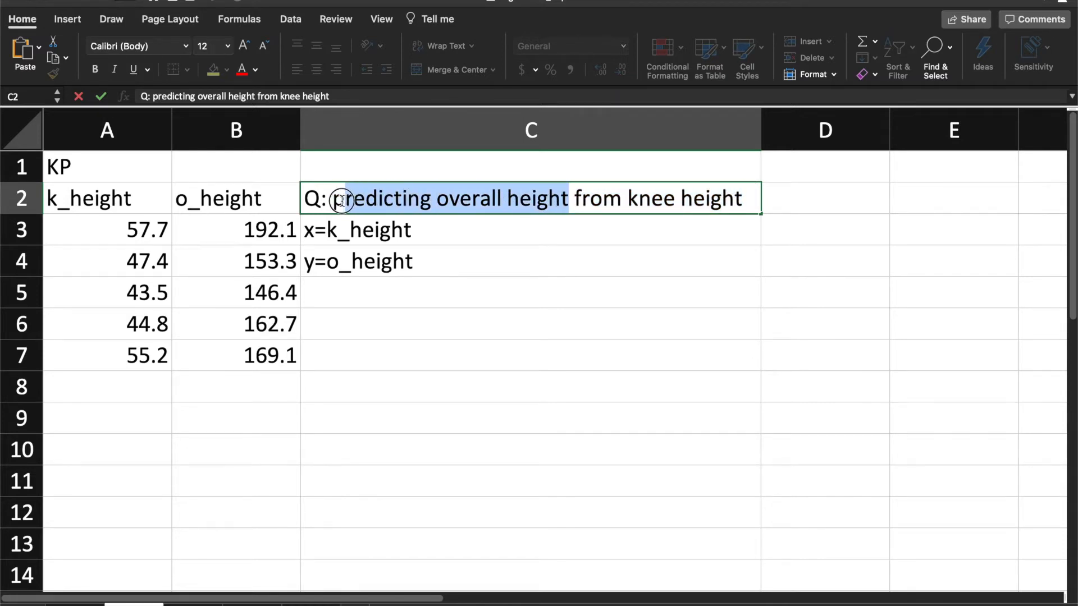
pyautogui.doubleClick(213, 202)
pyautogui.click(551, 186)
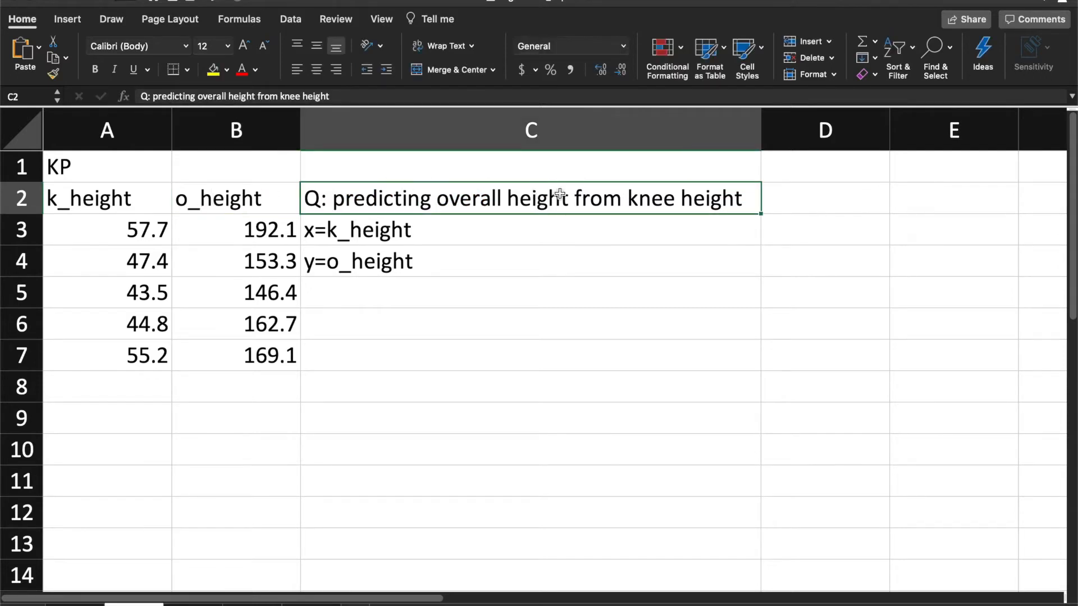
pyautogui.doubleClick(558, 199)
pyautogui.moveTo(568, 199); pyautogui.dragTo(316, 197)
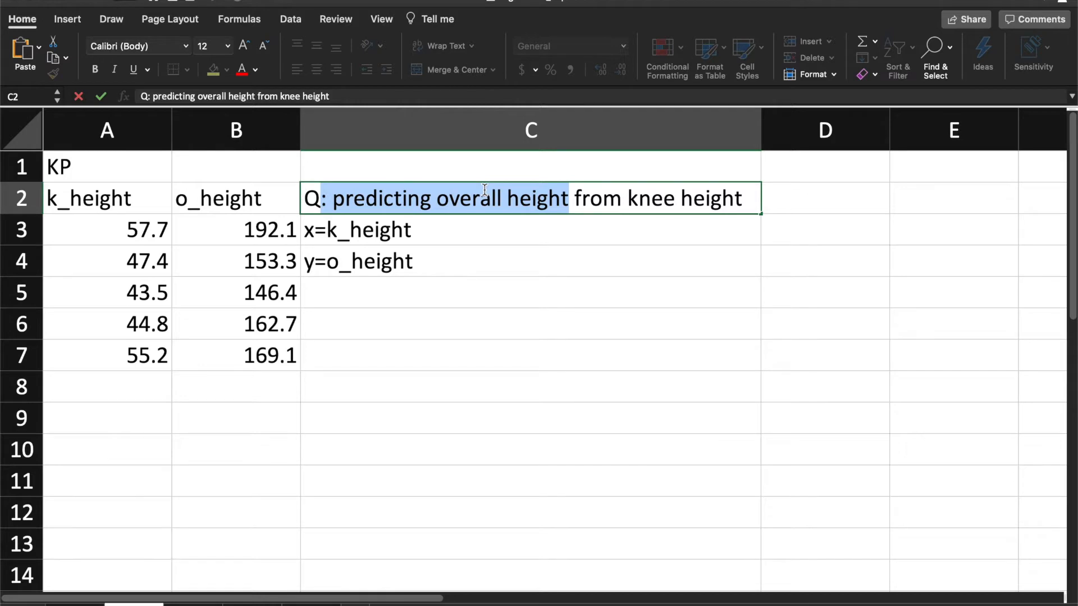
pyautogui.moveTo(634, 200); pyautogui.dragTo(740, 191)
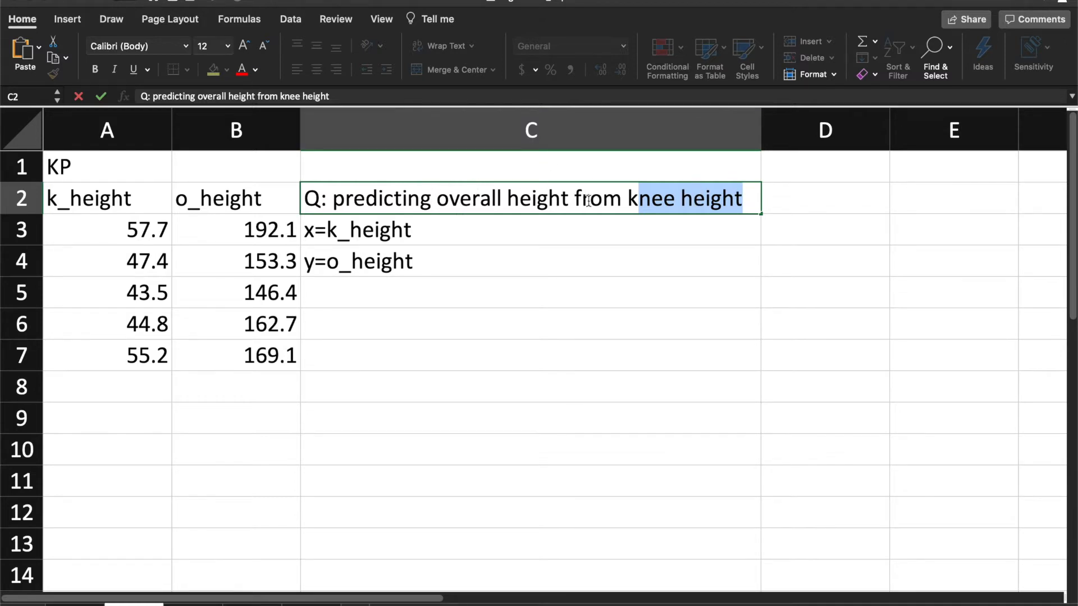
# Check the x and y variable assignments in C3 and C4 against the headers in A2 and B2
pyautogui.click(344, 233)
pyautogui.click(355, 261)
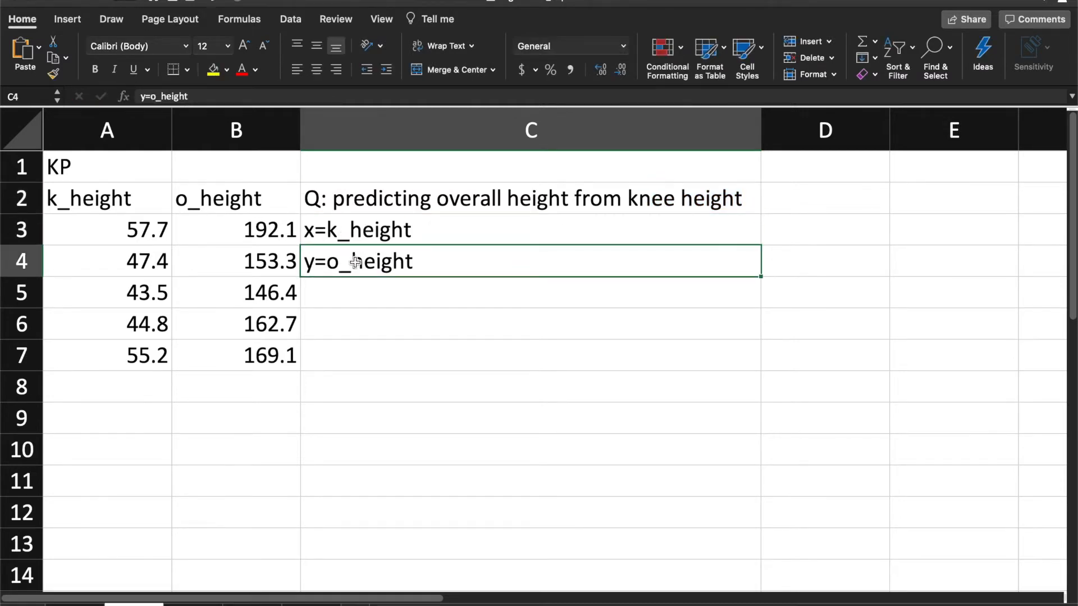
pyautogui.click(330, 240)
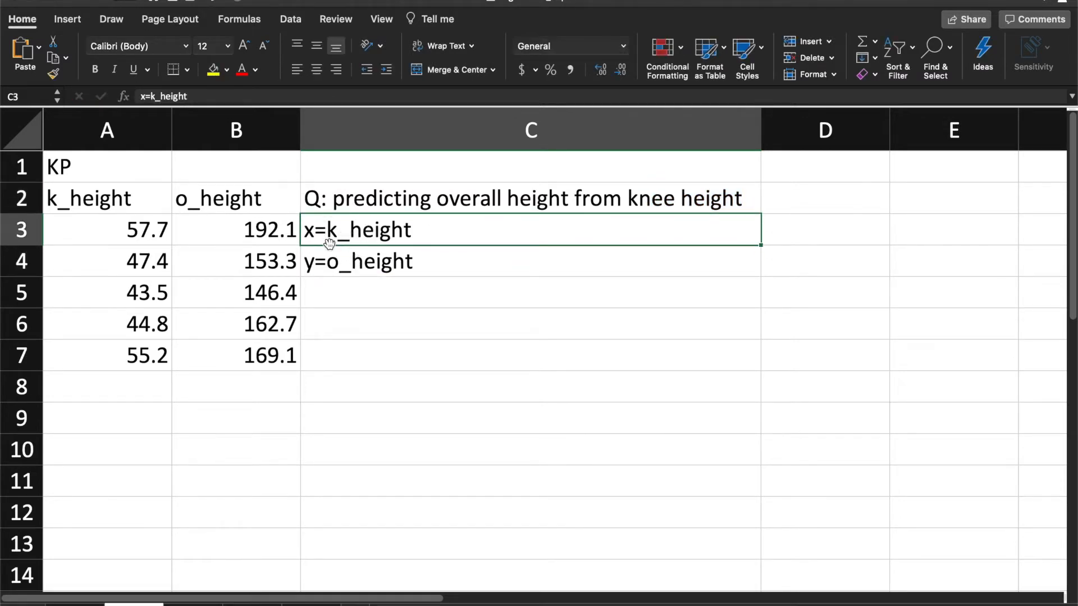
pyautogui.click(106, 200)
pyautogui.click(247, 191)
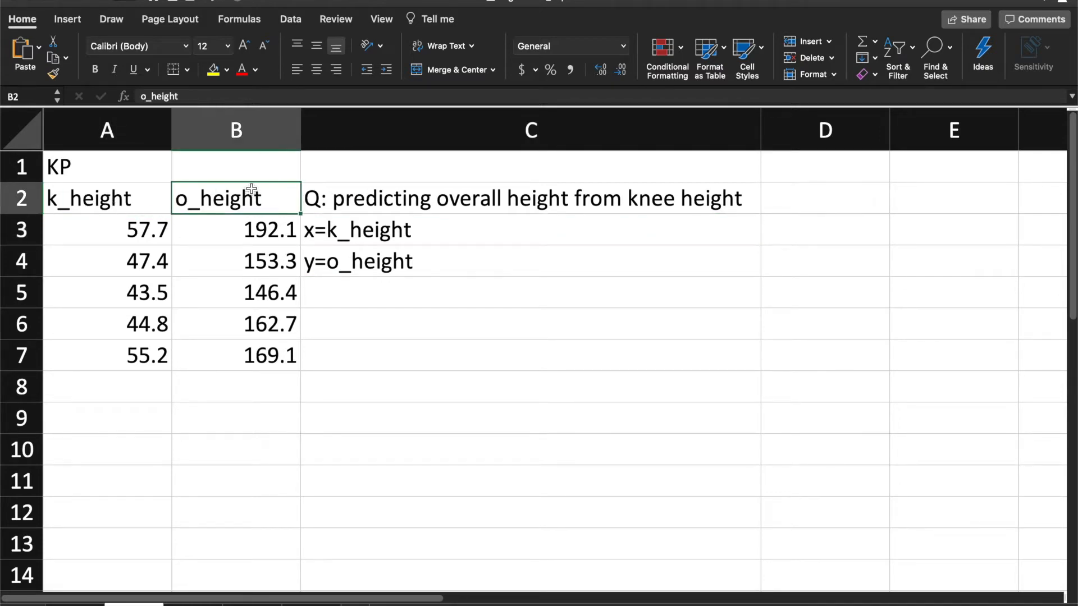
# Open the Regression tool from the Data Analysis tools
pyautogui.click(295, 21)
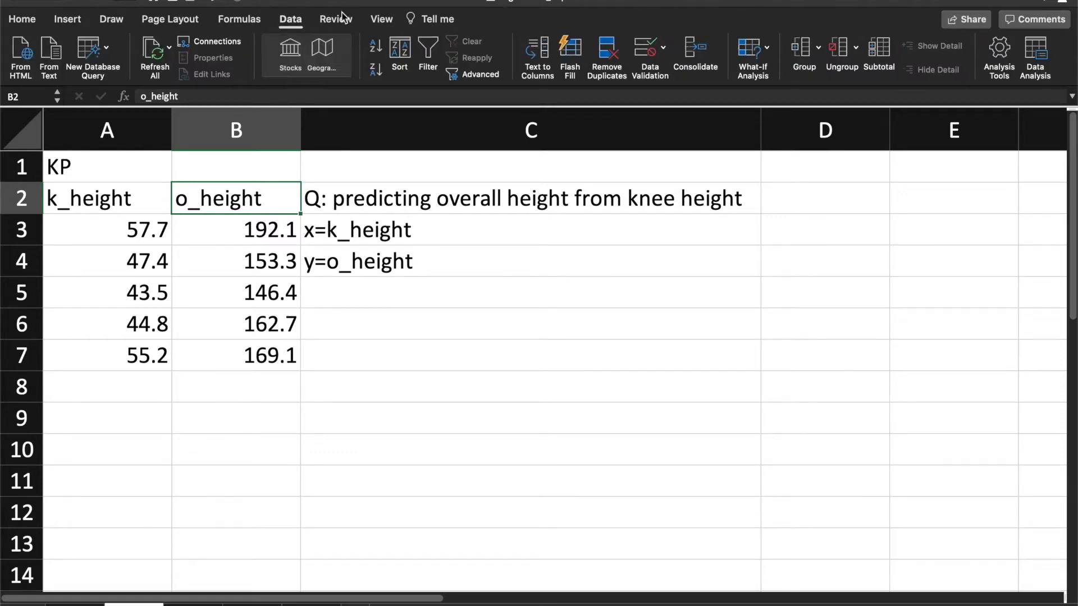
pyautogui.click(1035, 64)
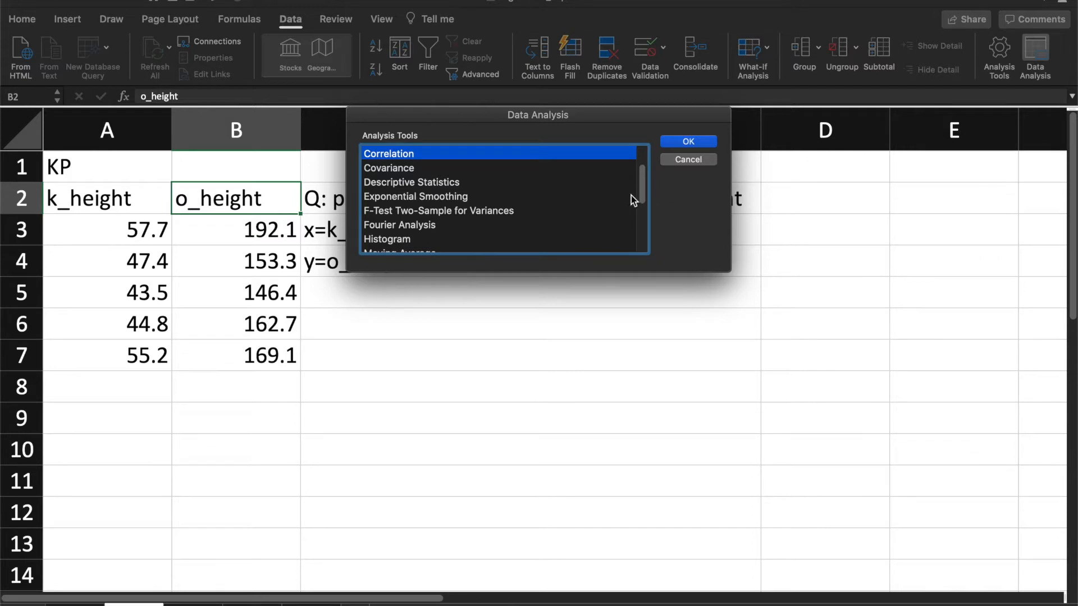
pyautogui.moveTo(640, 178); pyautogui.dragTo(643, 169)
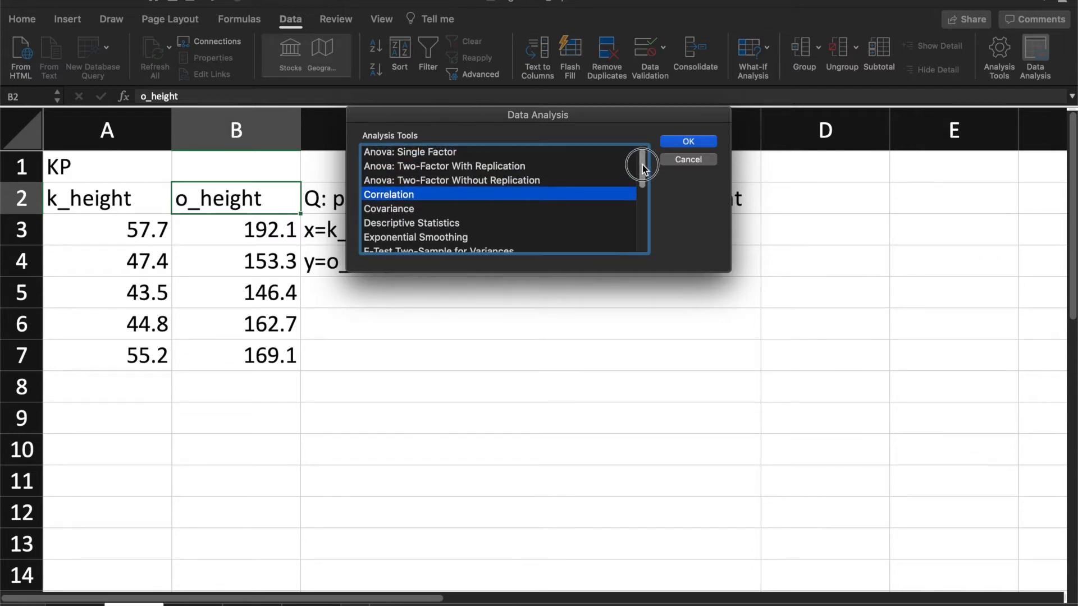
pyautogui.moveTo(643, 168); pyautogui.dragTo(645, 228)
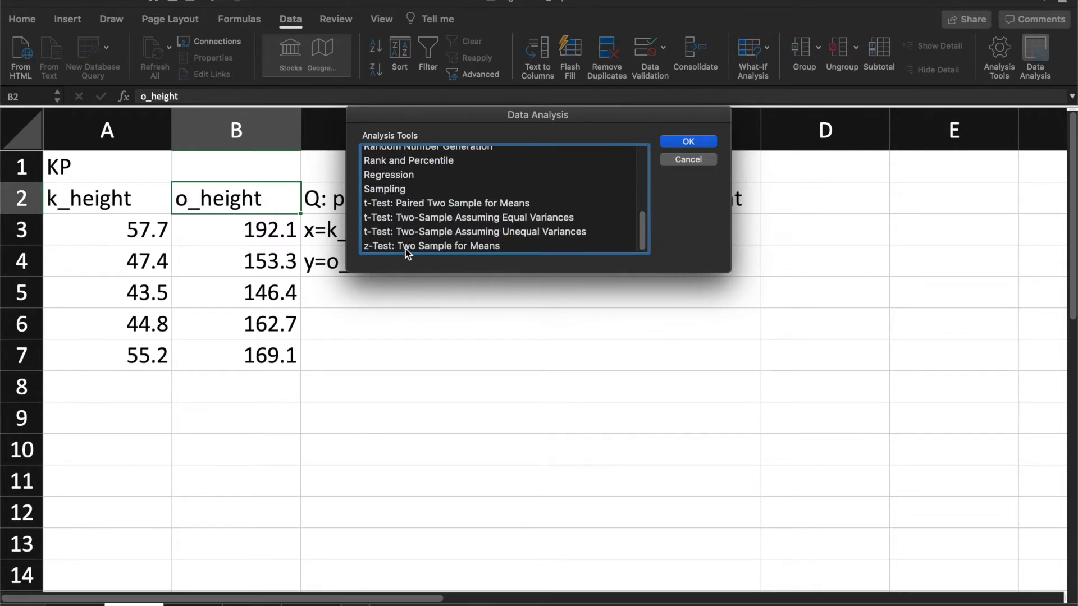
pyautogui.click(400, 177)
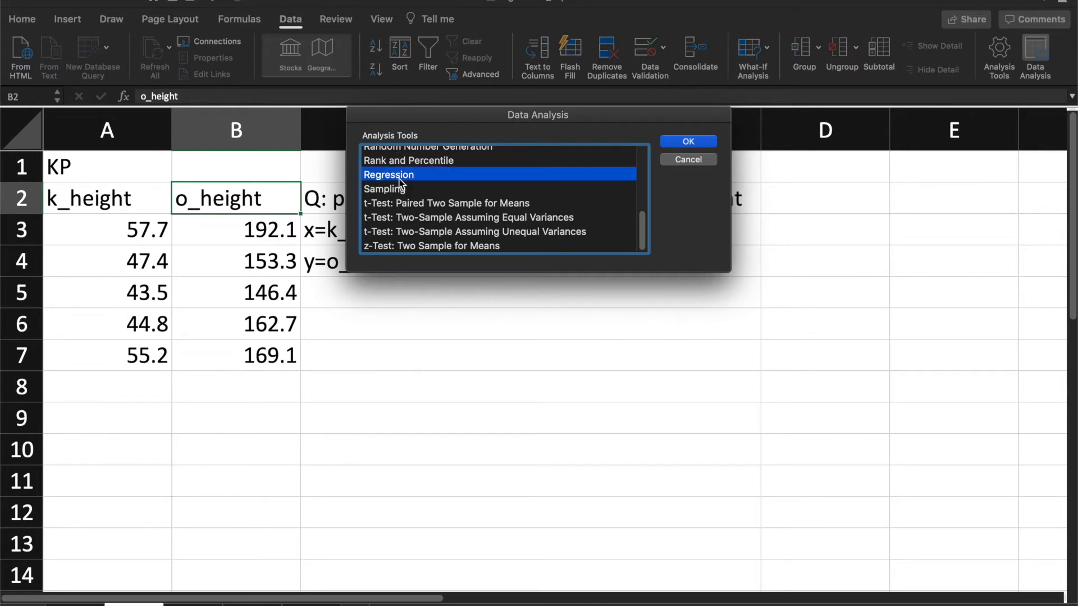
pyautogui.click(687, 141)
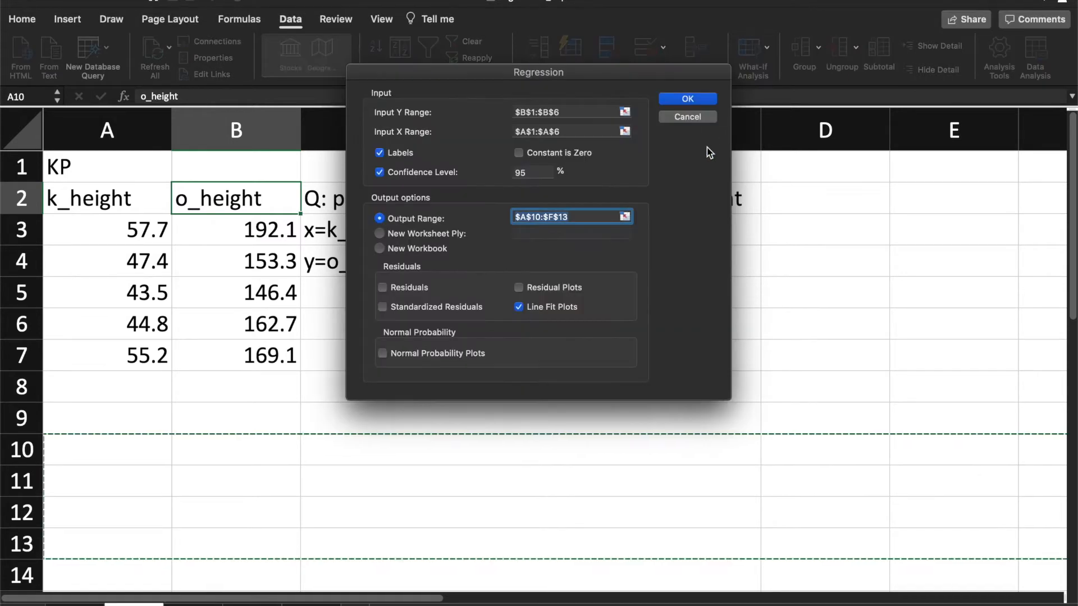
# Set the regression's input Y range to $B$2:$B$7 and its input X range to $A$2:$A$7
pyautogui.click(567, 115)
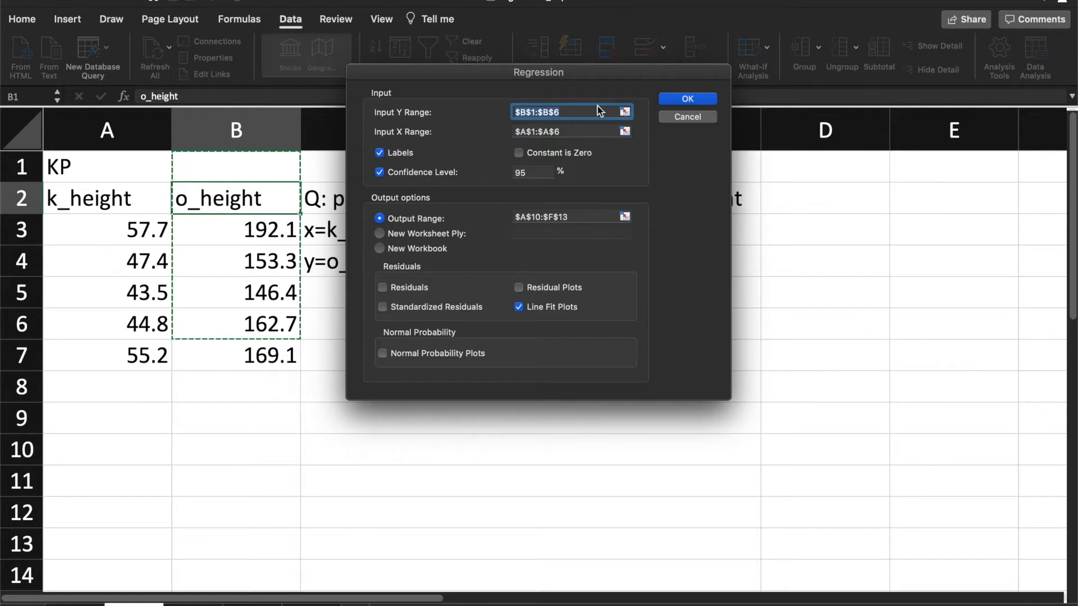
pyautogui.press('BackSpace')
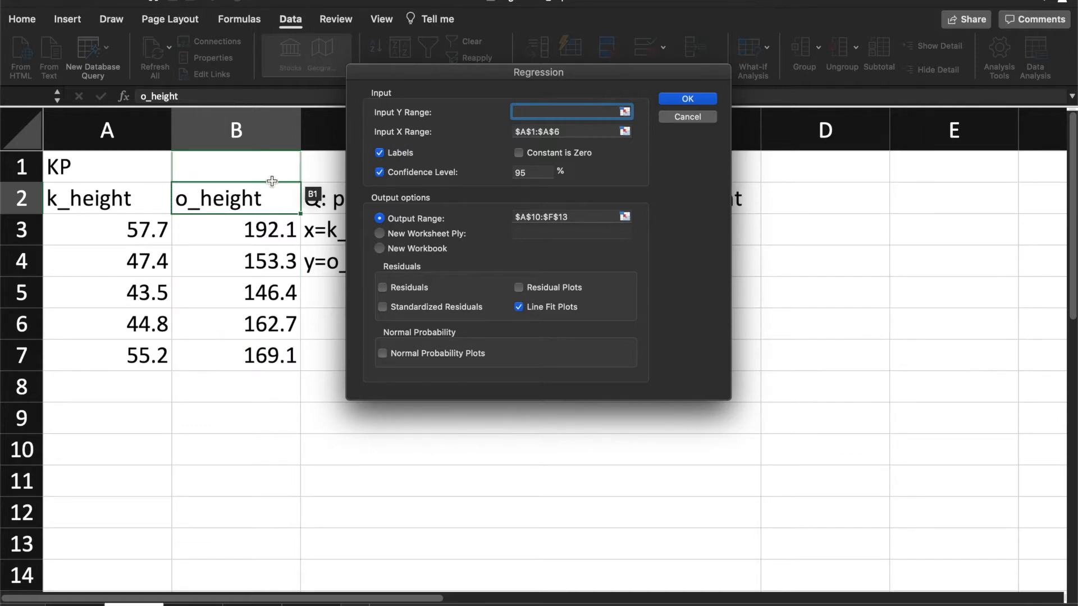
pyautogui.moveTo(226, 198); pyautogui.dragTo(234, 348)
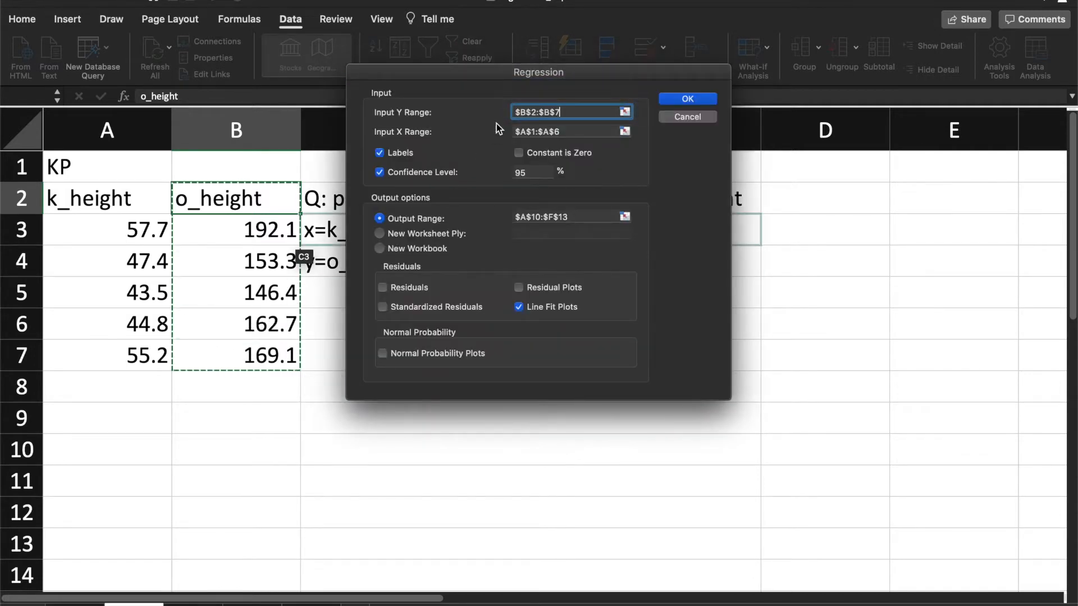
pyautogui.click(586, 133)
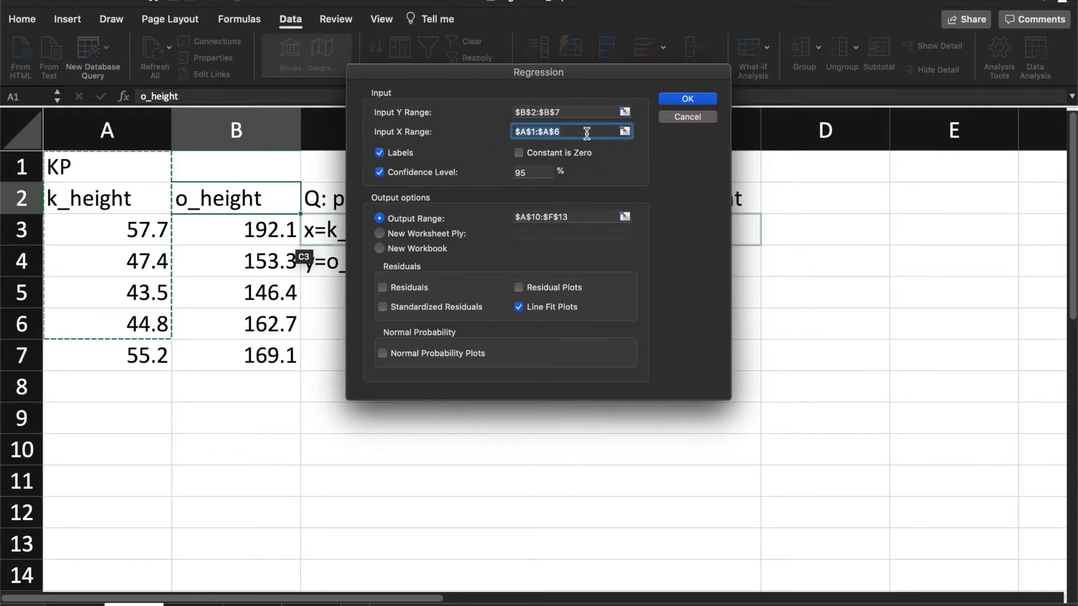
pyautogui.press('BackSpace')
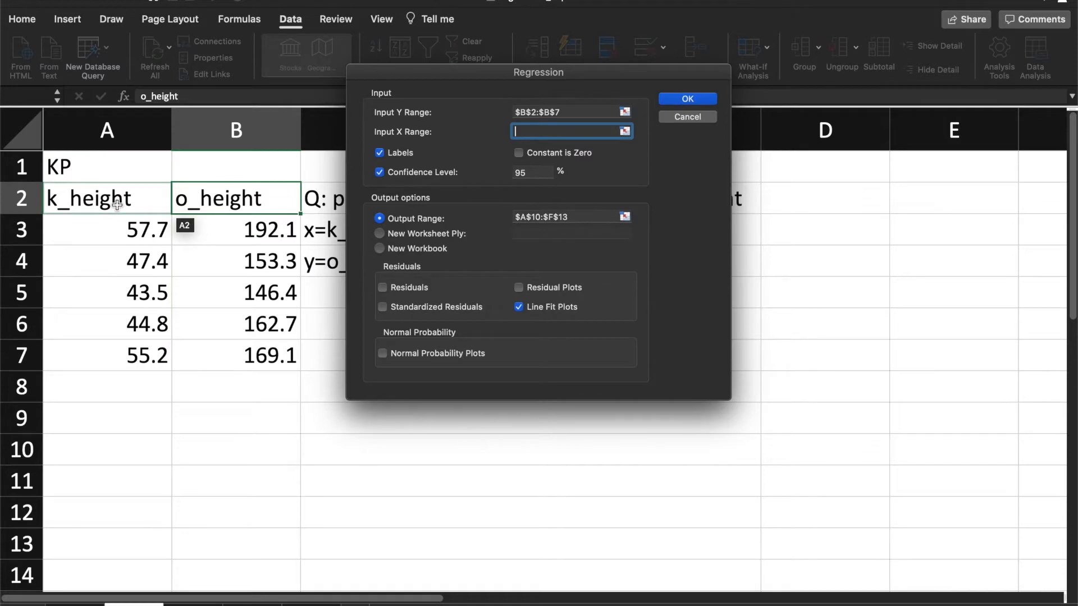
pyautogui.moveTo(116, 199); pyautogui.dragTo(131, 349)
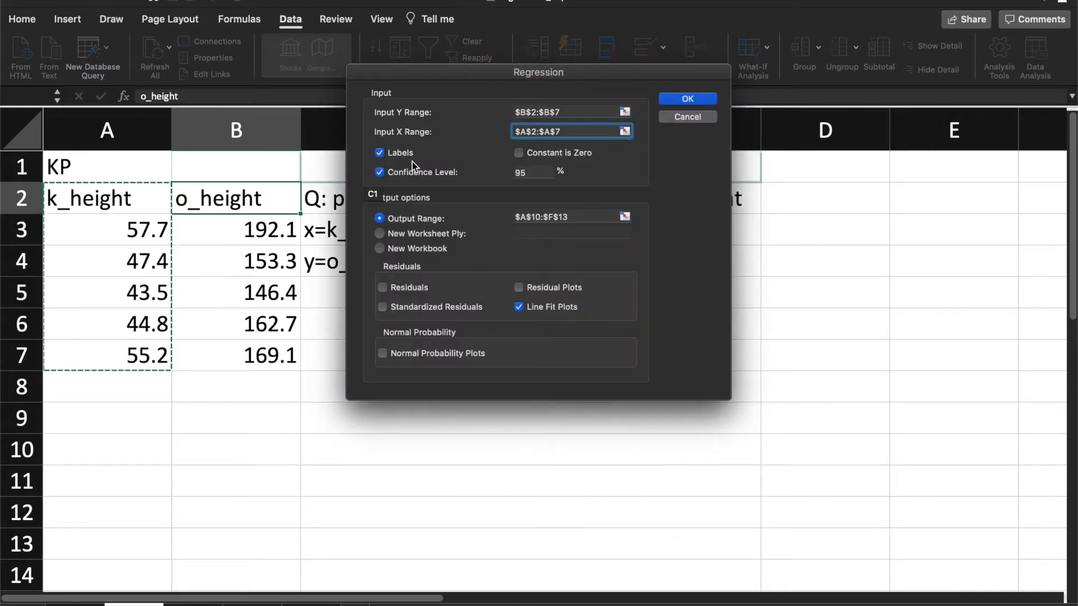
# Turn off the Confidence Level option for the regression
pyautogui.click(380, 173)
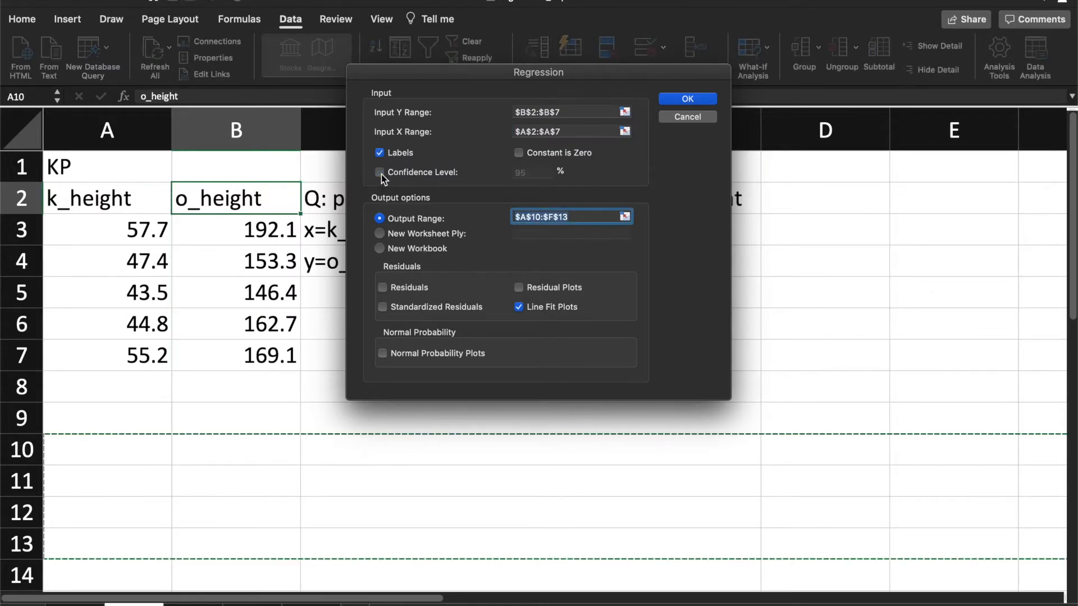
pyautogui.click(381, 172)
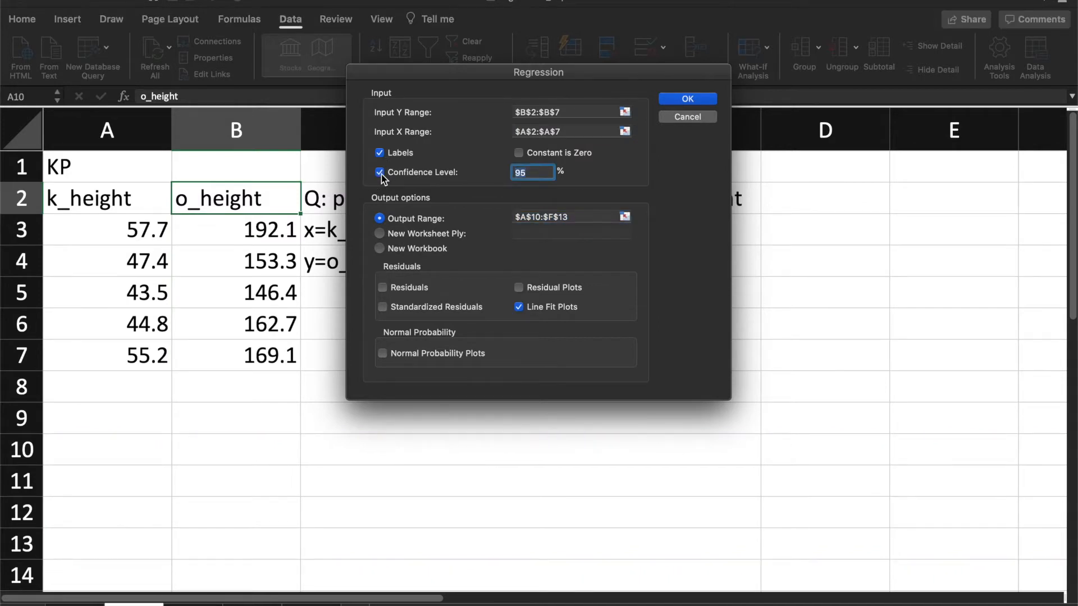
pyautogui.click(381, 174)
pyautogui.click(382, 174)
pyautogui.click(381, 174)
pyautogui.click(381, 174)
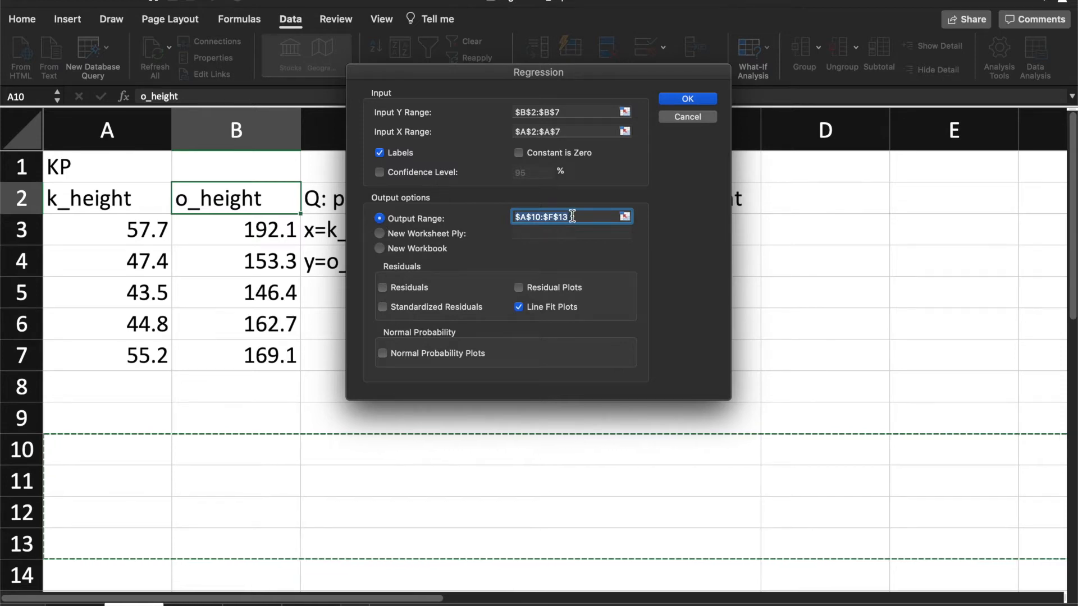
# Set the regression's output range to $A$9:$C$9 and run the analysis
pyautogui.press('BackSpace')
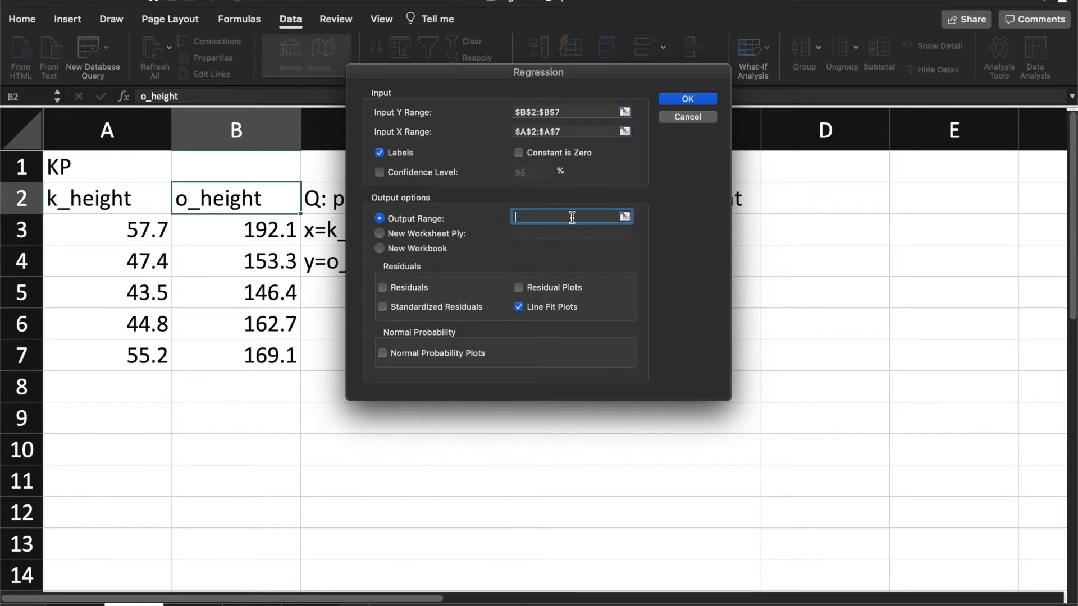
pyautogui.moveTo(96, 428); pyautogui.dragTo(476, 419)
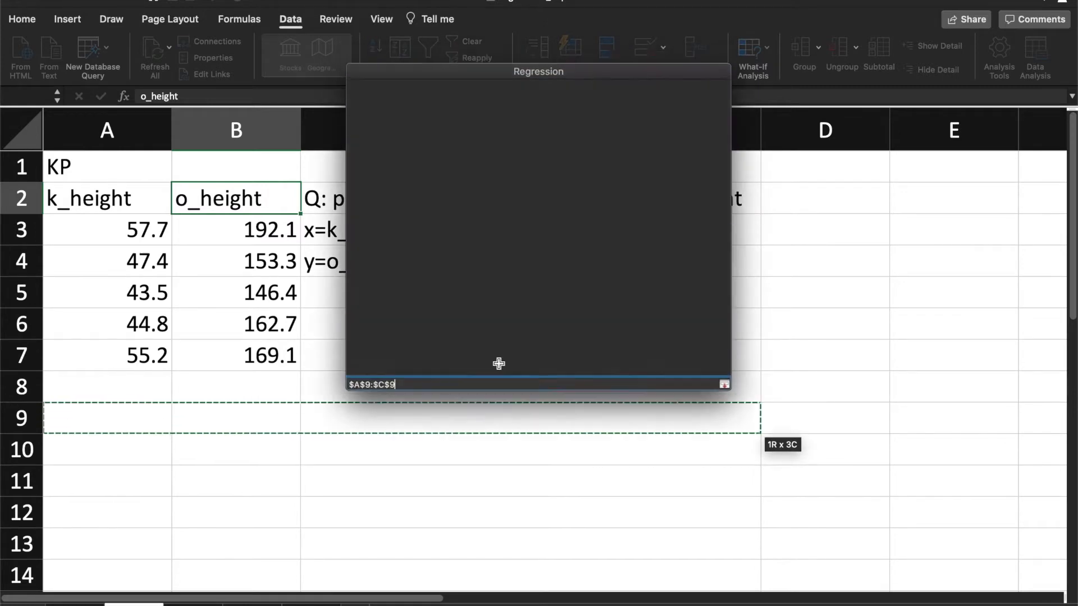
pyautogui.click(679, 100)
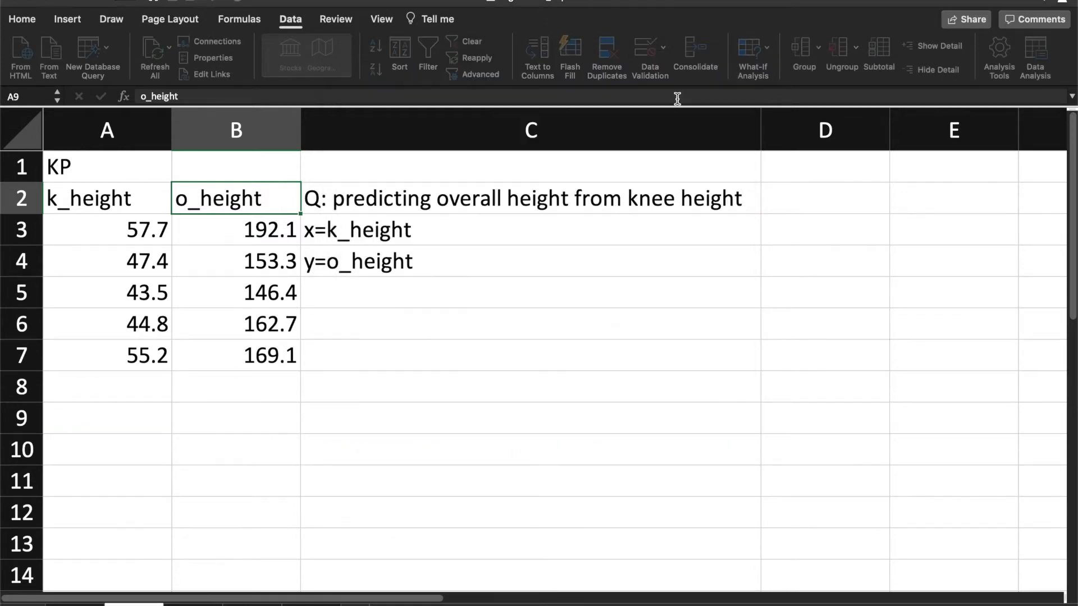
# Examine the regression summary, ANOVA, coefficient and residual tables together with the k_height line fit plot
pyautogui.scroll(-10, 529, 444)
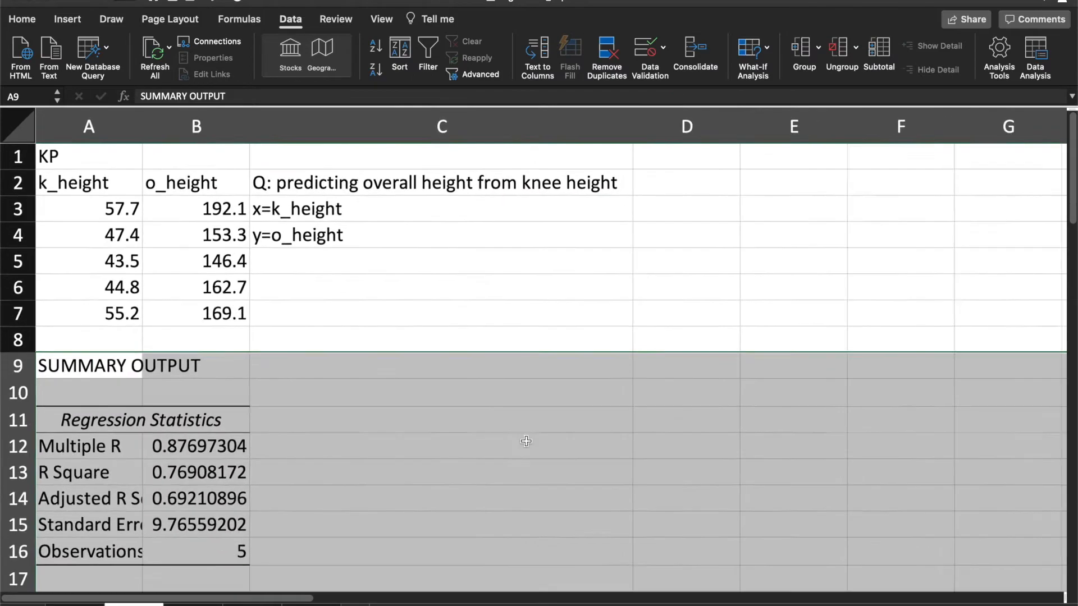
pyautogui.scroll(-8, 296, 437)
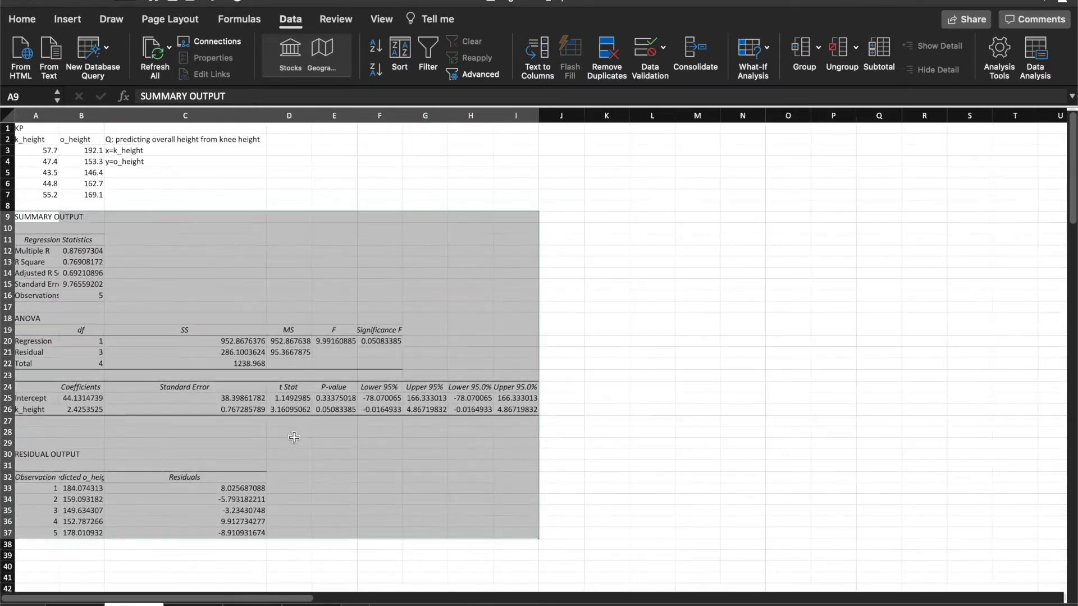
pyautogui.scroll(-5, 294, 437)
pyautogui.scroll(2, 294, 437)
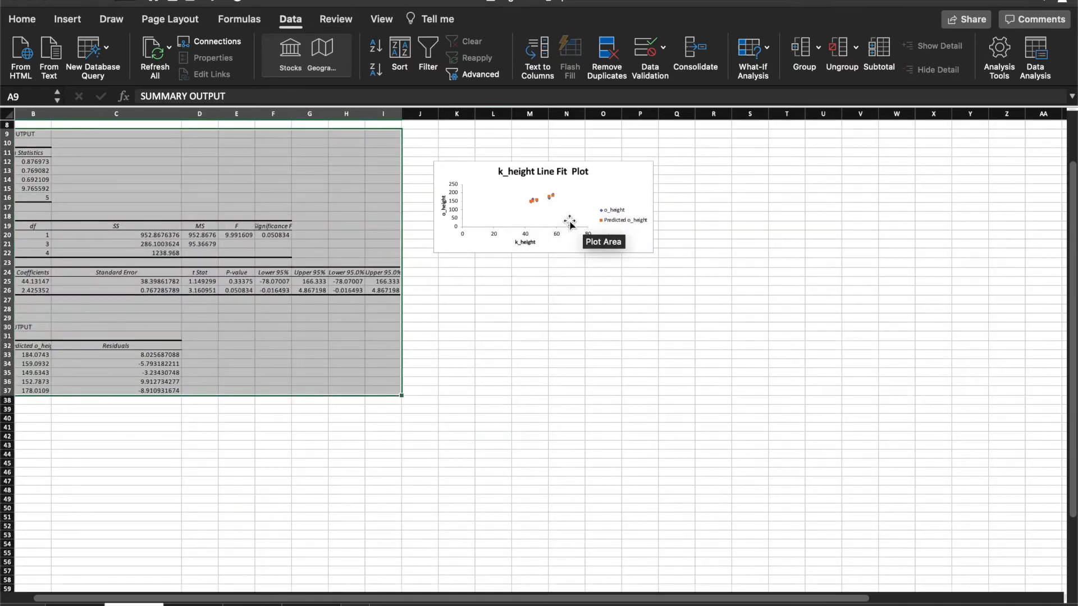
pyautogui.scroll(1, 198, 293)
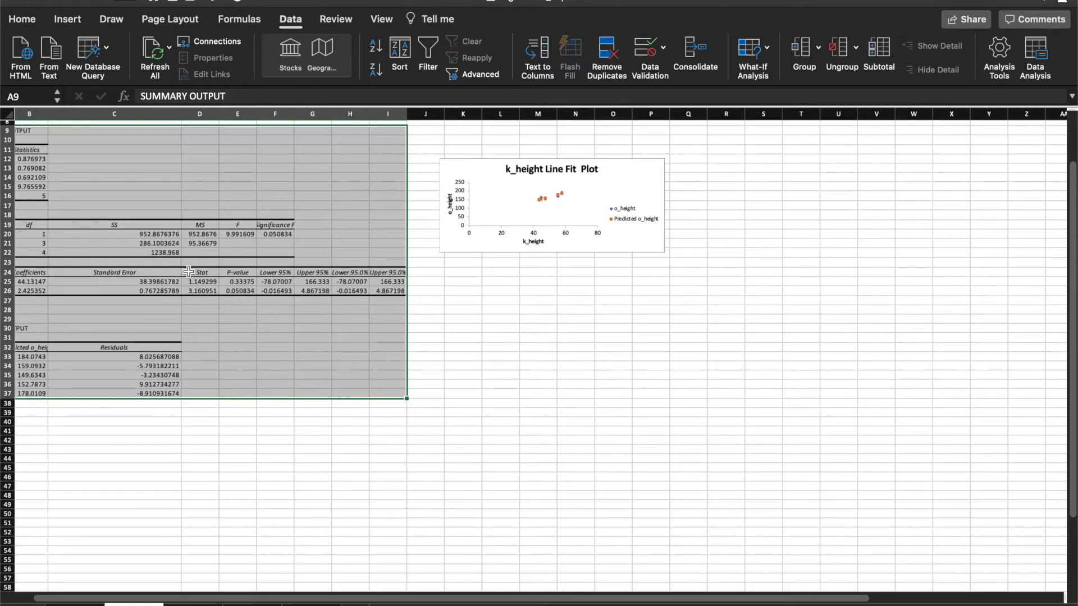
pyautogui.scroll(-1, 153, 241)
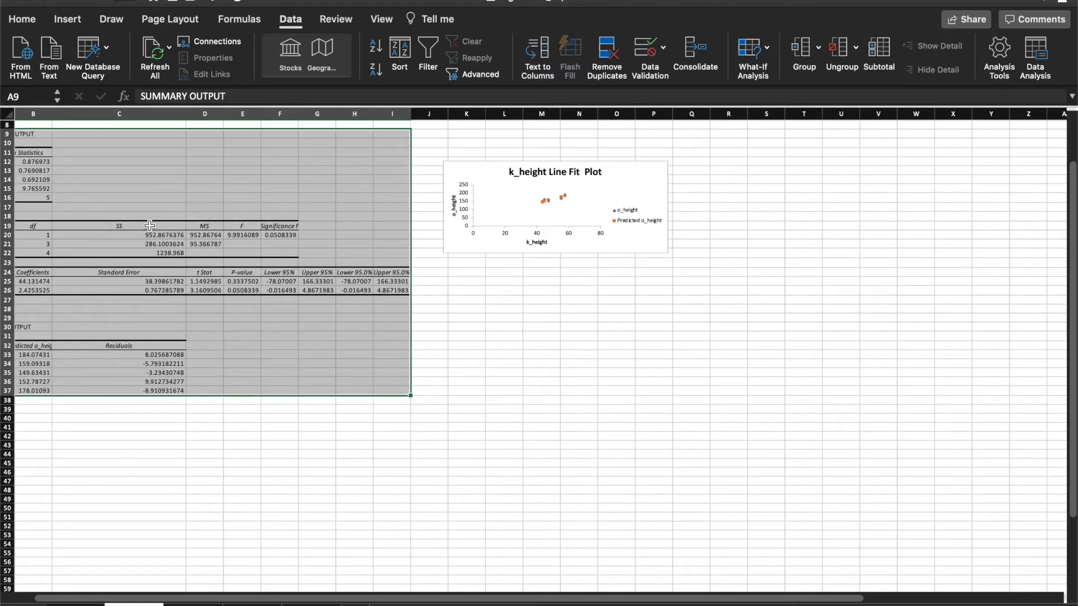
pyautogui.scroll(5, 149, 225)
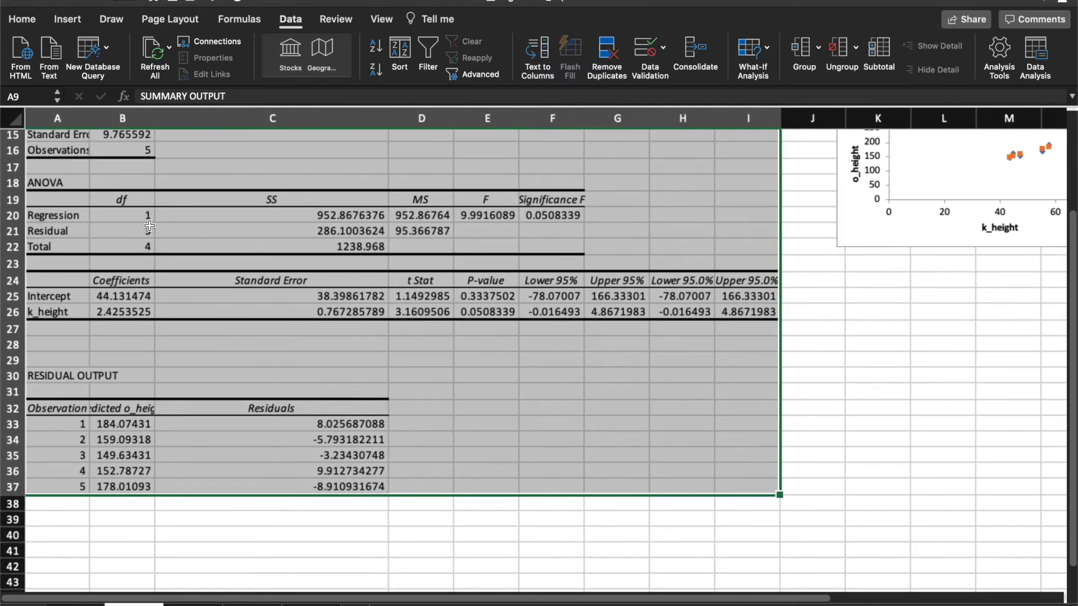
# Inspect the Multiple R and R Square entries in the regression statistics of the new summary output
pyautogui.scroll(3, 150, 225)
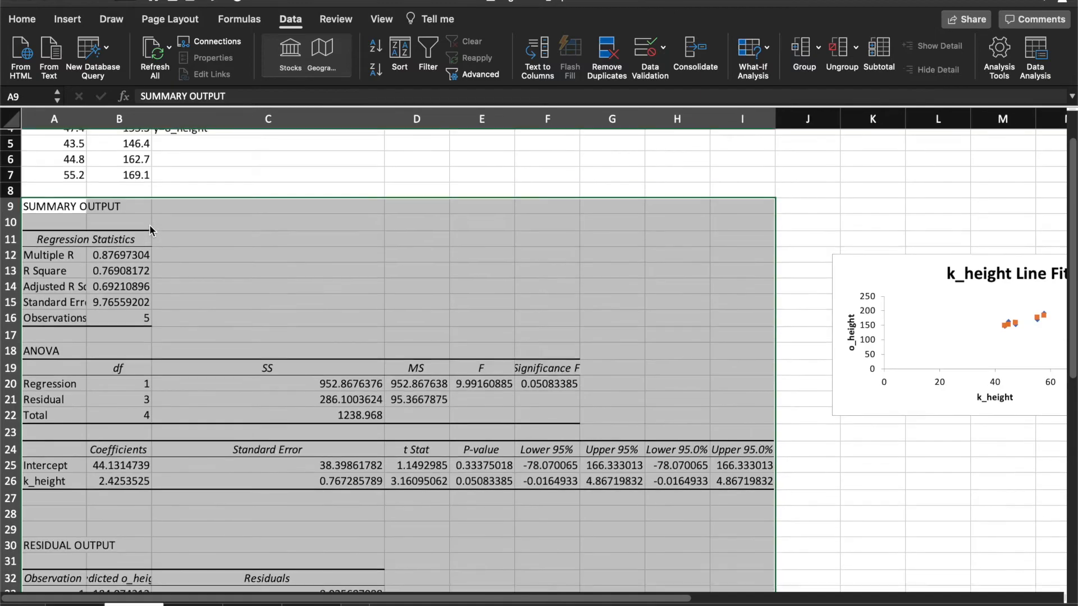
pyautogui.scroll(-1, 152, 230)
pyautogui.click(66, 193)
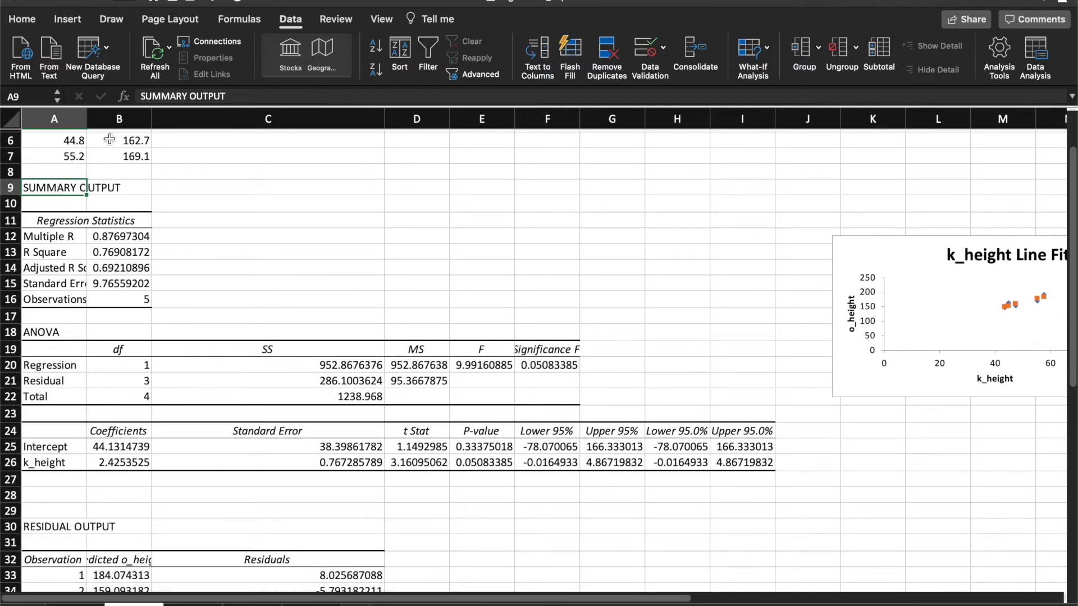
pyautogui.scroll(5, 78, 208)
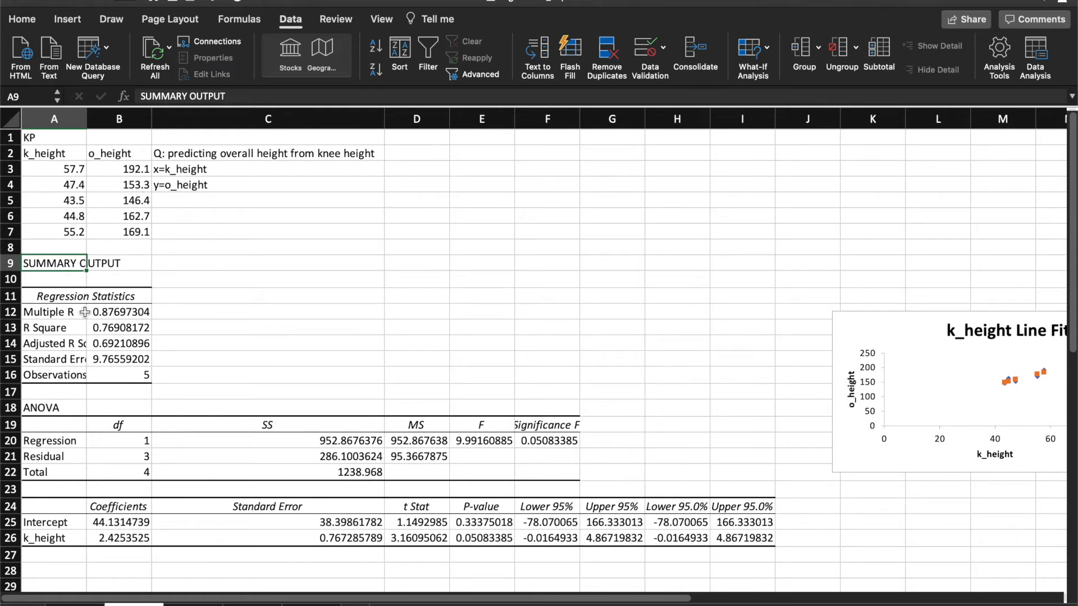
pyautogui.doubleClick(49, 312)
pyautogui.click(126, 315)
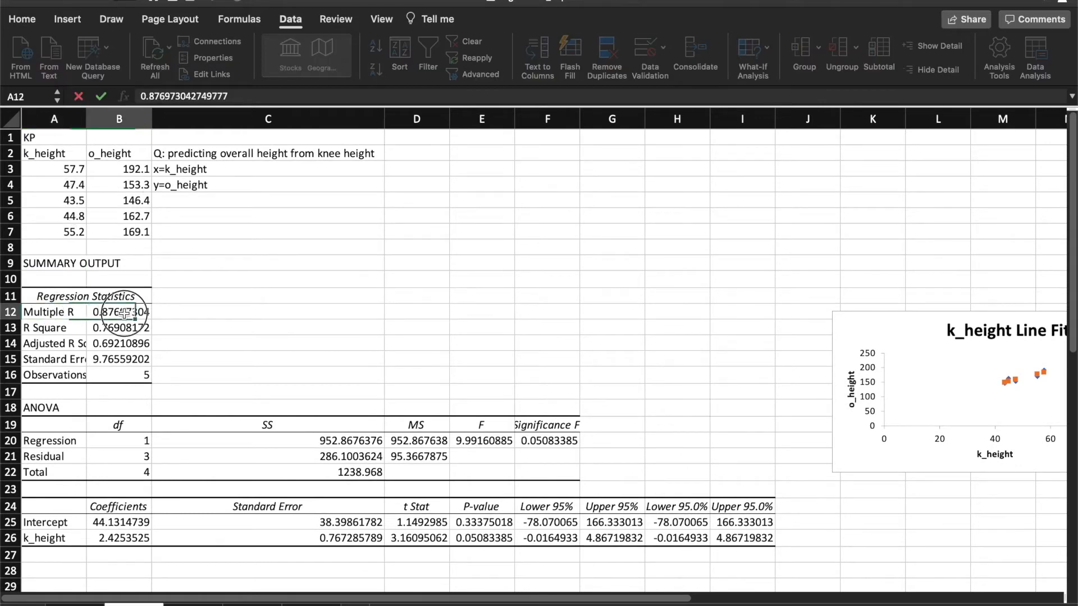
pyautogui.doubleClick(127, 312)
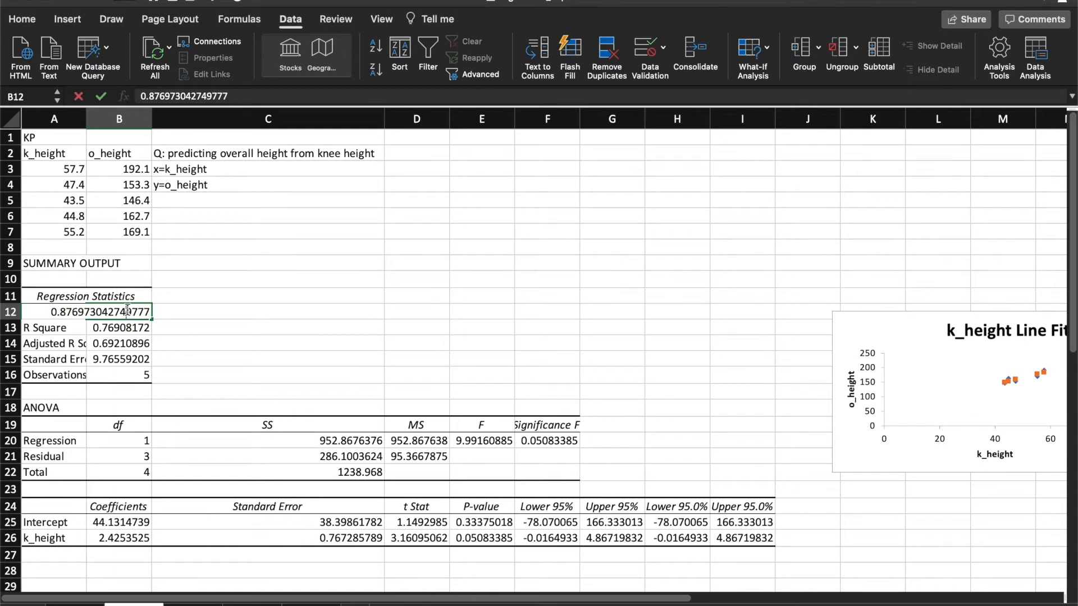
pyautogui.click(40, 325)
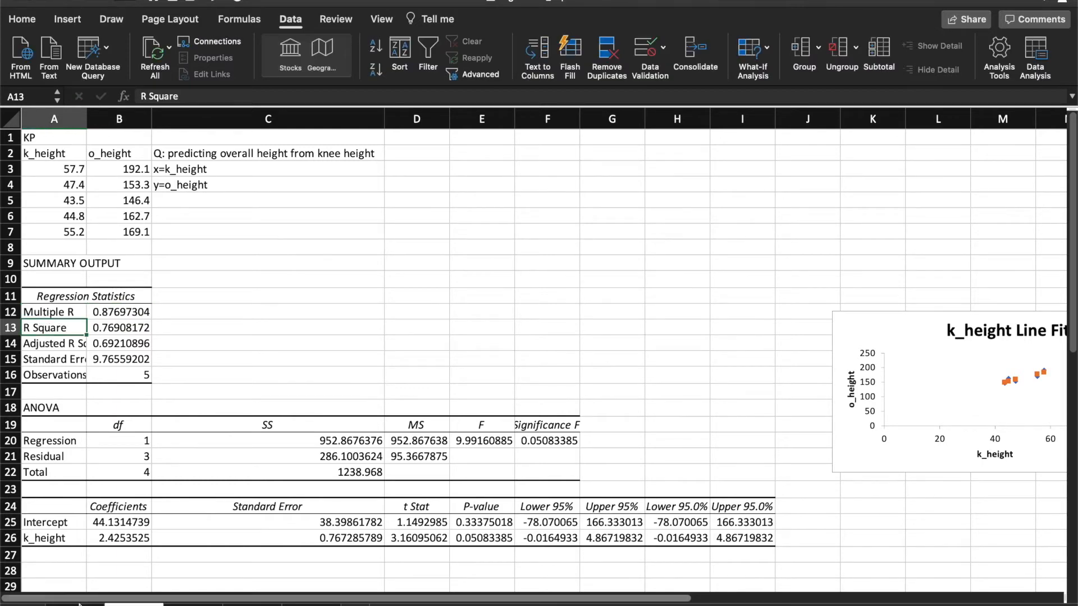
# Compare Multiple R with the k_height and o_height correlation in cell E14 of the completed example sheet, and return to the new output
pyautogui.click(78, 604)
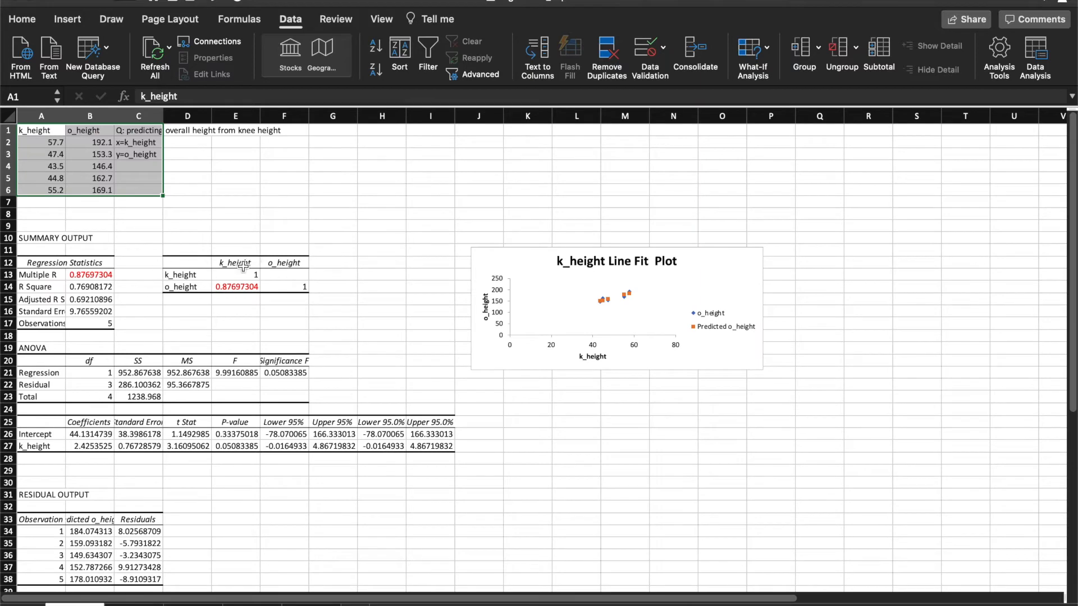
pyautogui.click(235, 287)
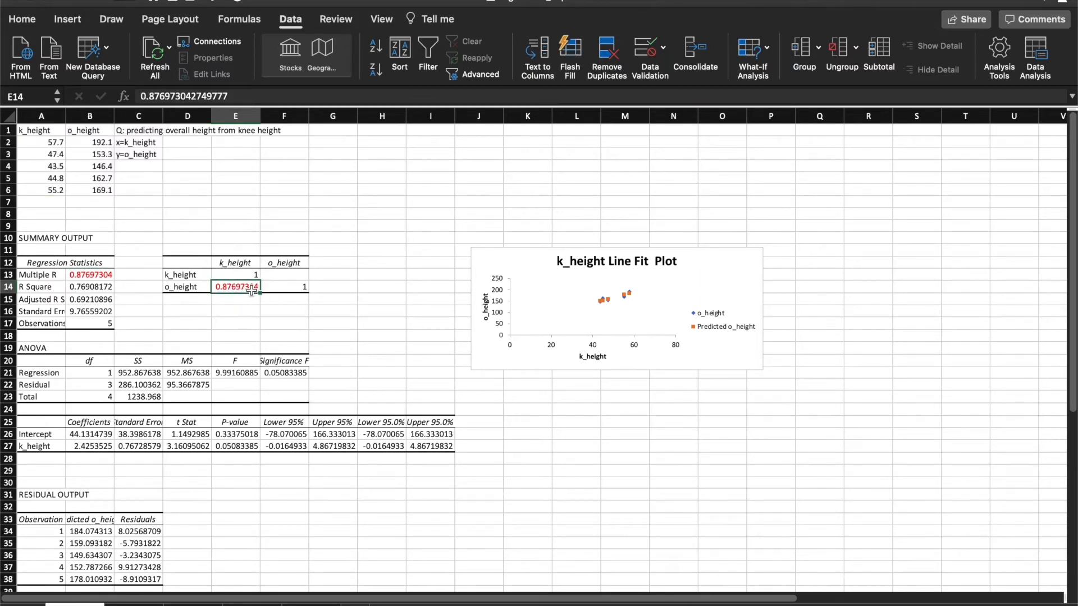
pyautogui.click(133, 605)
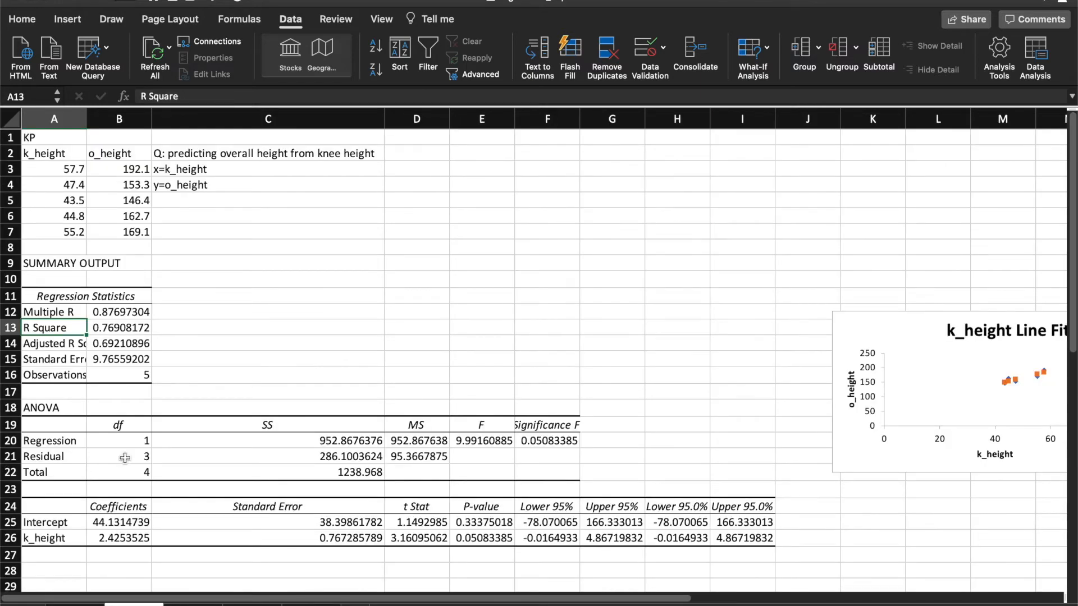
# Examine the Intercept and k_height coefficients in the new output's coefficient table
pyautogui.scroll(-2, 113, 438)
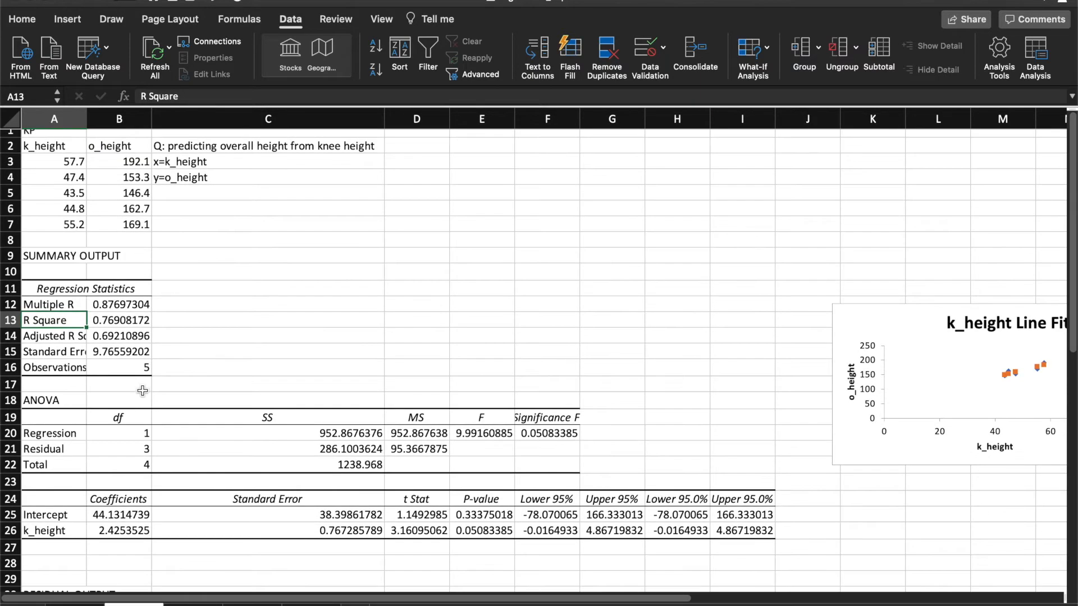
pyautogui.scroll(-1, 107, 404)
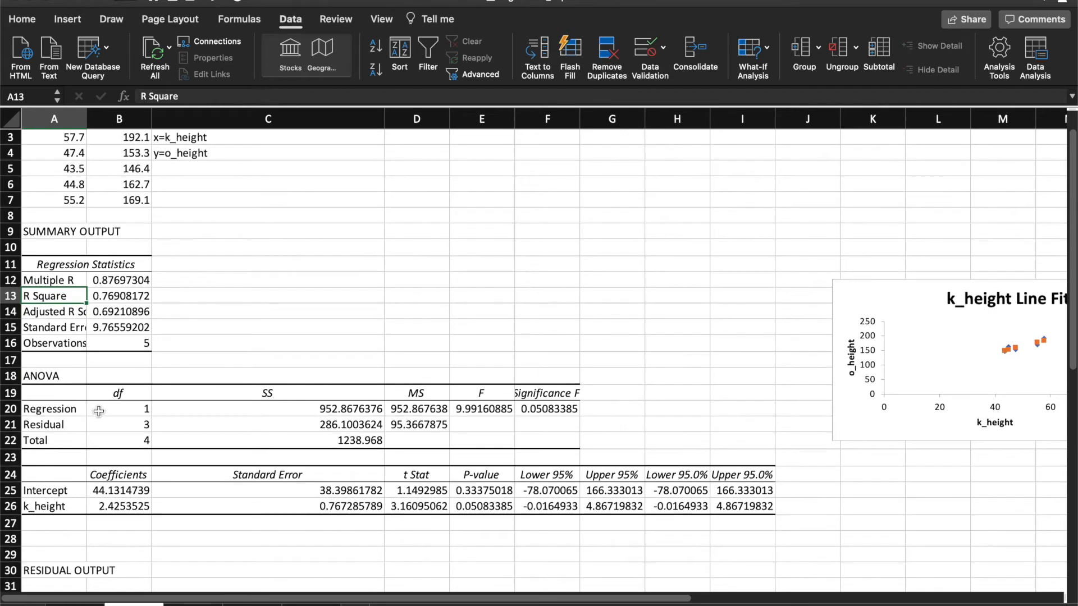
pyautogui.scroll(-4, 114, 426)
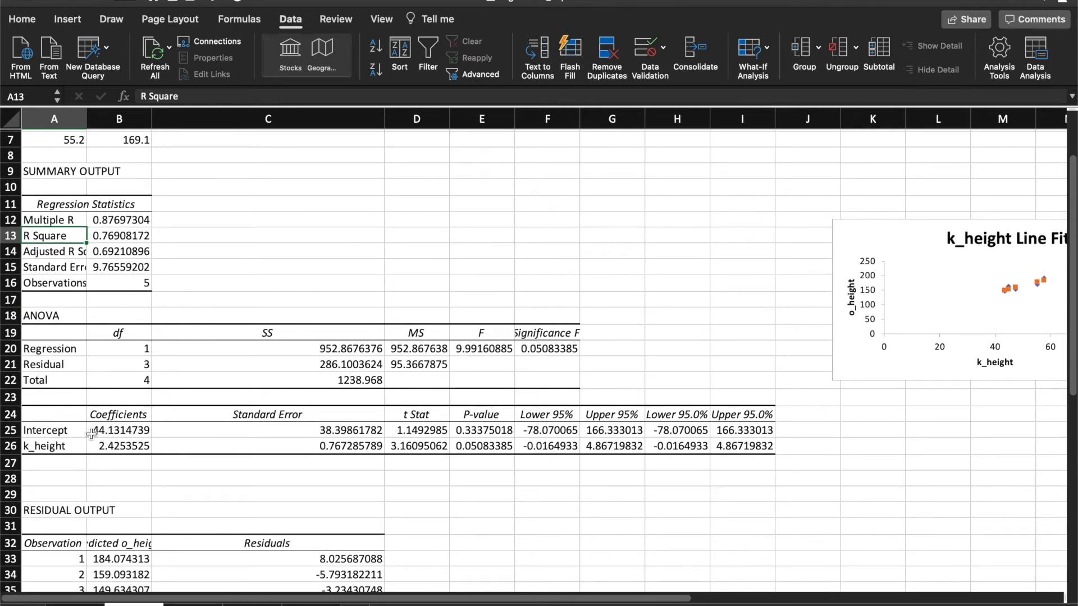
pyautogui.click(100, 415)
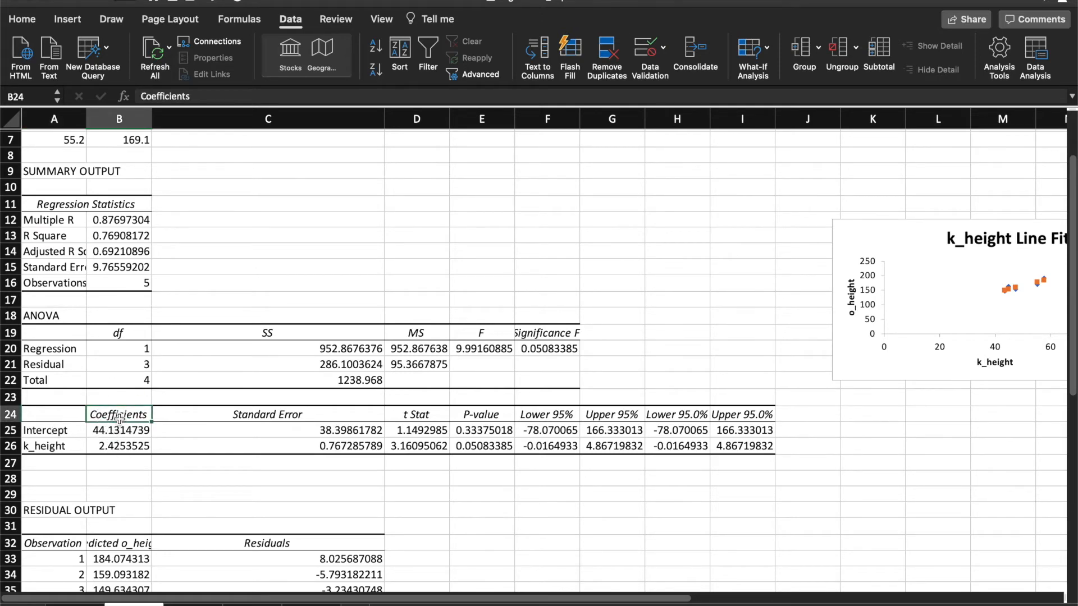
pyautogui.click(50, 431)
pyautogui.click(119, 430)
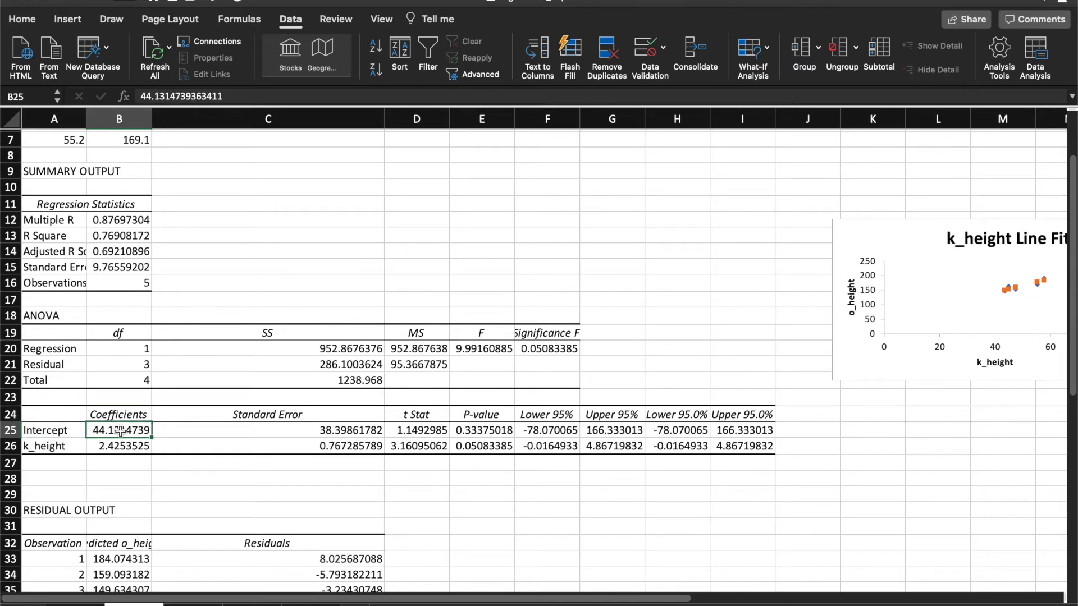
pyautogui.moveTo(121, 420); pyautogui.dragTo(120, 433)
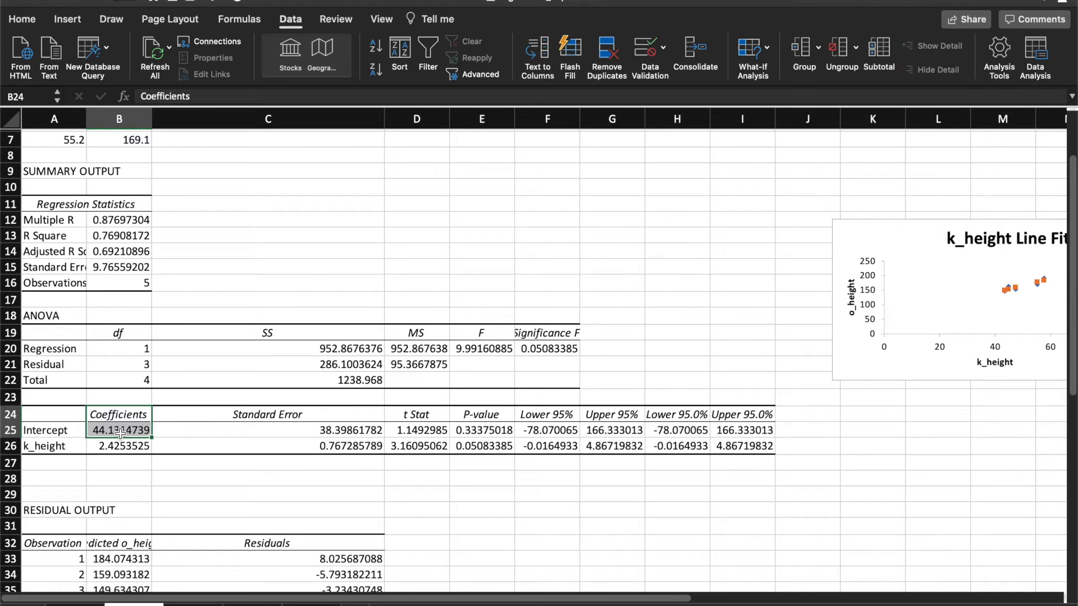
pyautogui.click(60, 444)
pyautogui.click(125, 447)
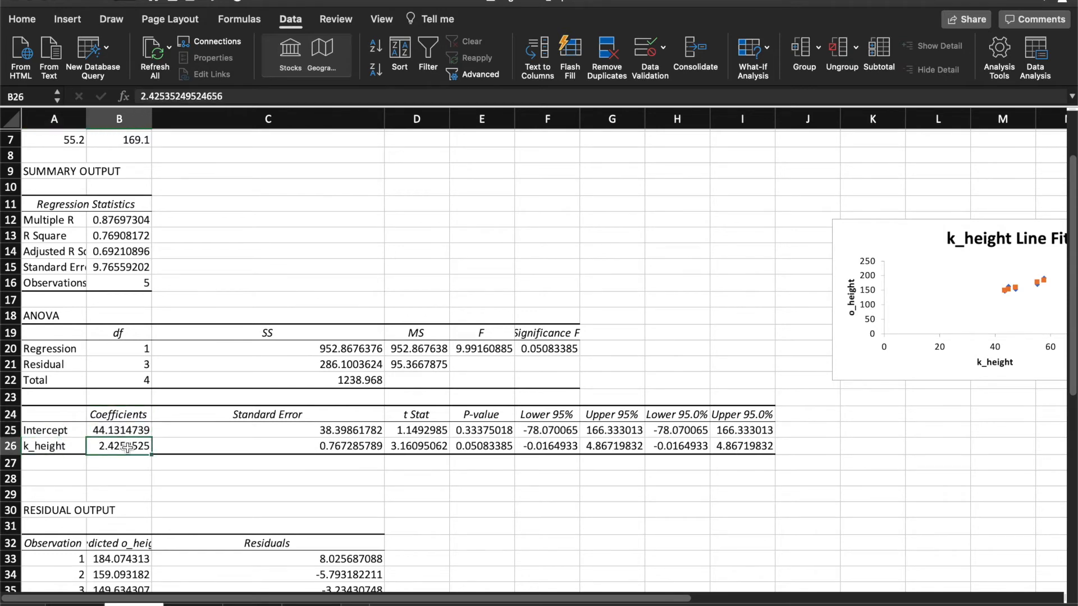
pyautogui.click(65, 446)
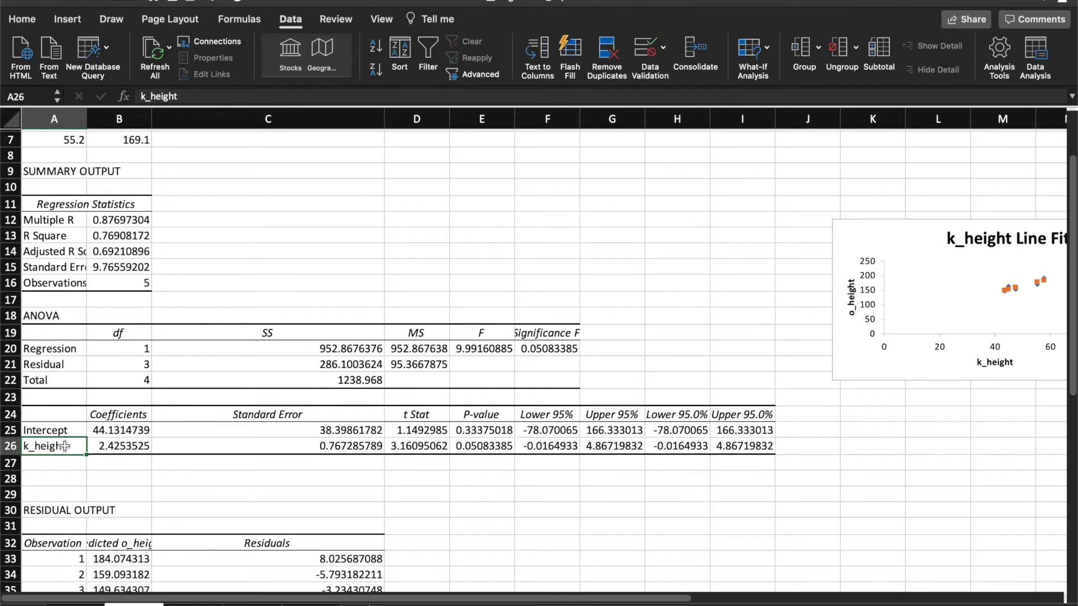
# Review the t Stat, P-value, Lower 95% and Upper 95% columns of the coefficient table and the residual output
pyautogui.moveTo(384, 414); pyautogui.dragTo(484, 438)
pyautogui.moveTo(554, 416); pyautogui.dragTo(610, 444)
pyautogui.scroll(-5, 310, 478)
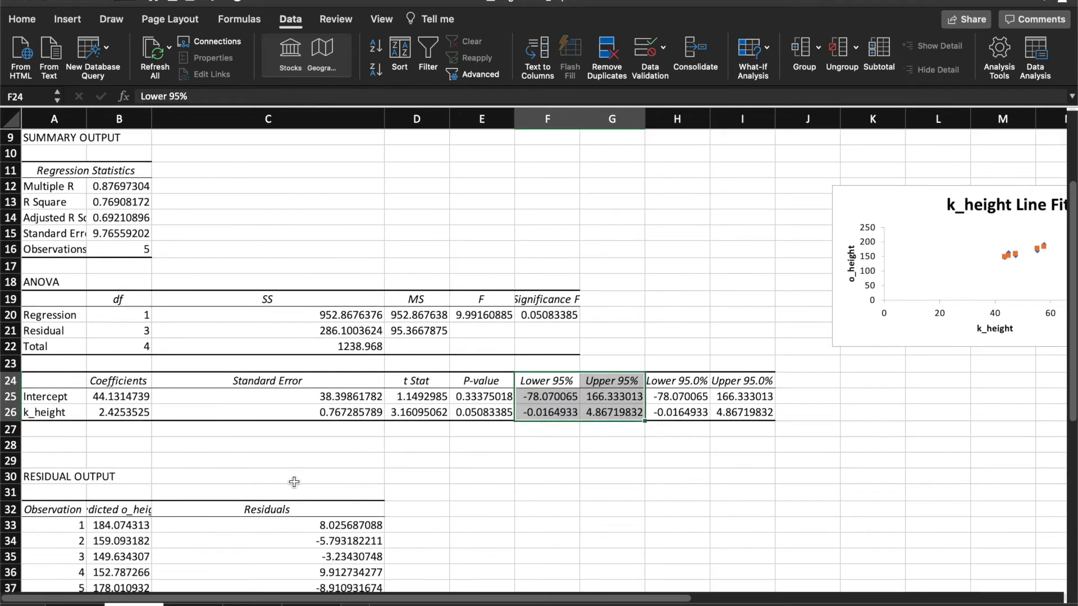
pyautogui.scroll(3, 294, 483)
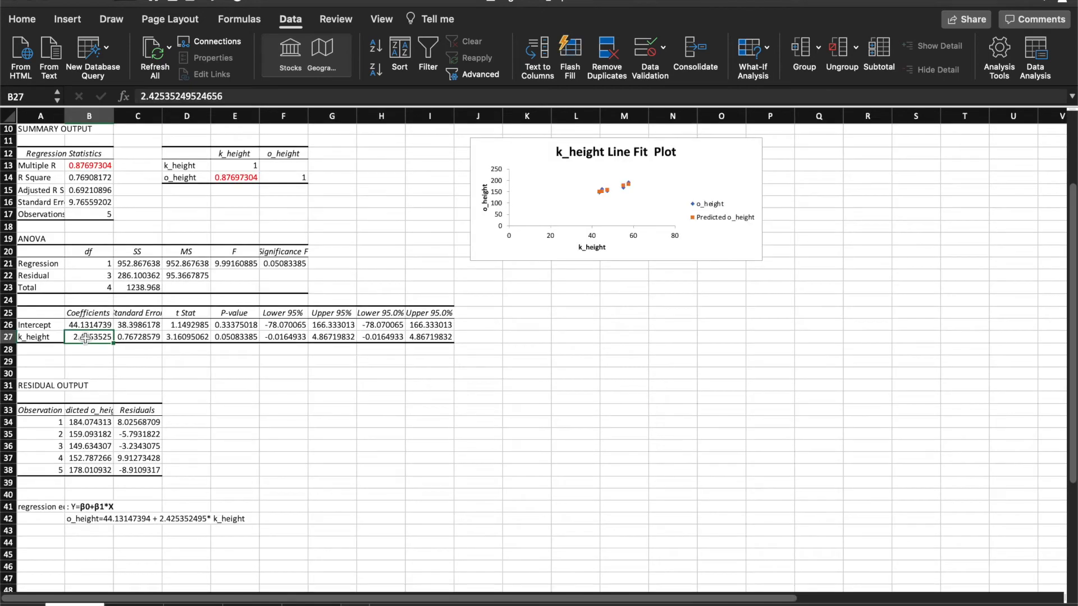
# On the completed example sheet, read the general regression equation in B41 and the fitted o_height equation in B42
pyautogui.click(82, 326)
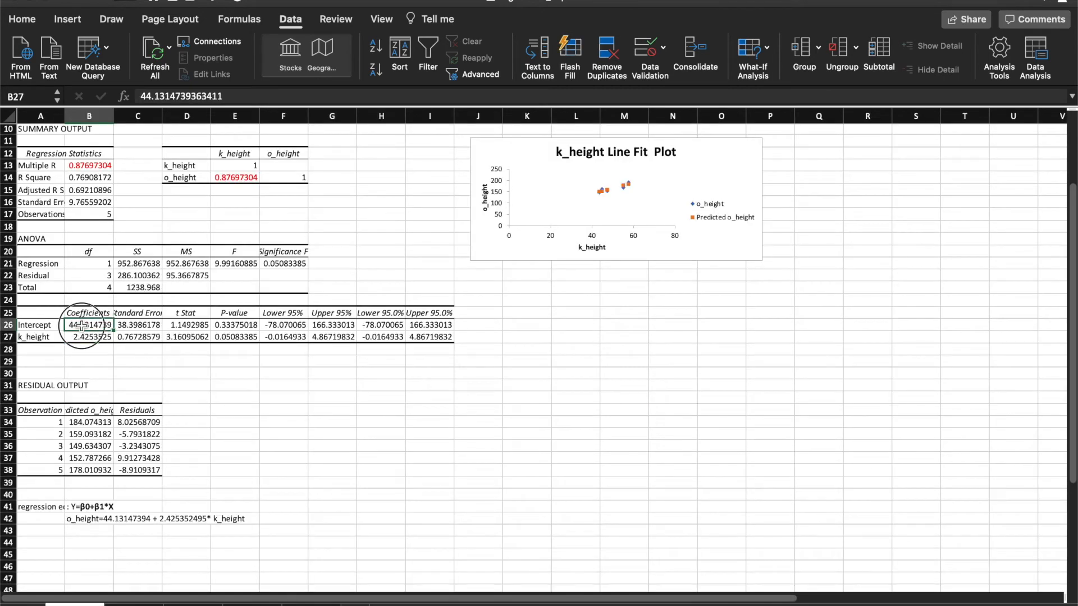
pyautogui.click(88, 506)
pyautogui.scroll(5, 99, 517)
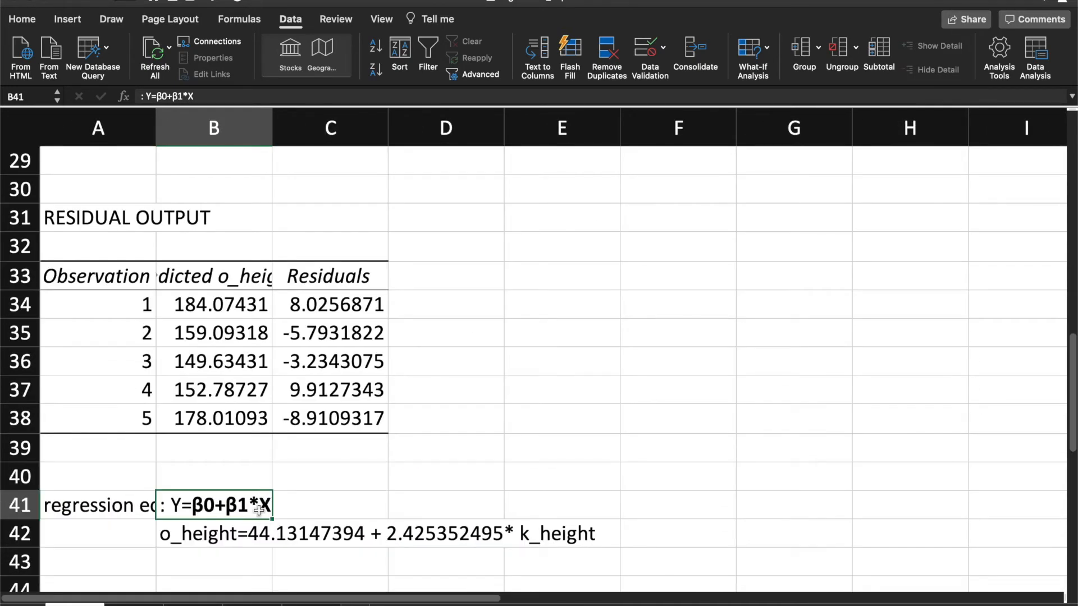
pyautogui.scroll(-1, 269, 508)
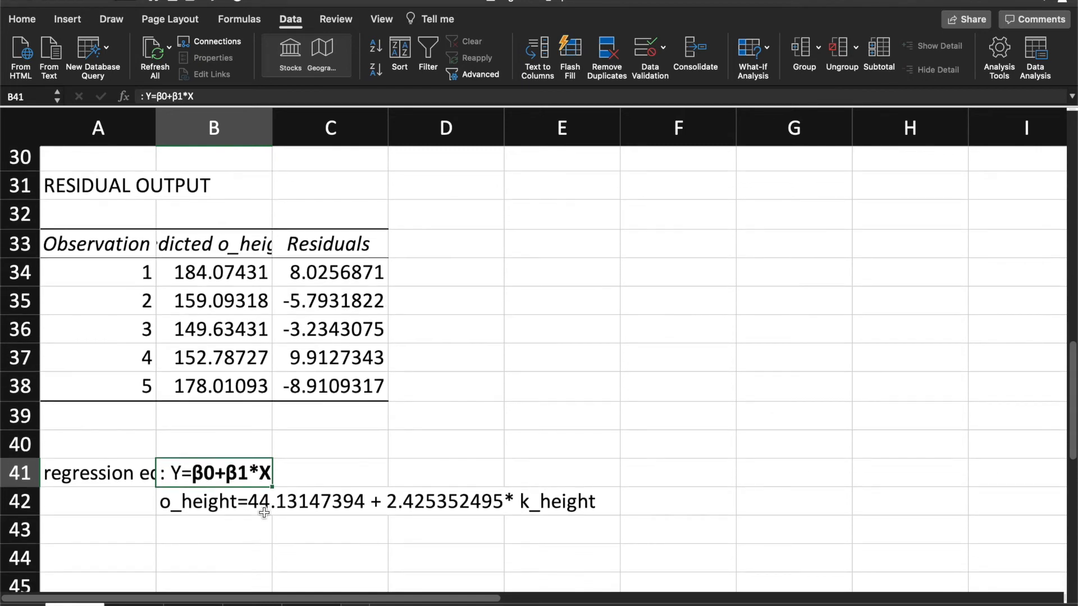
pyautogui.click(183, 508)
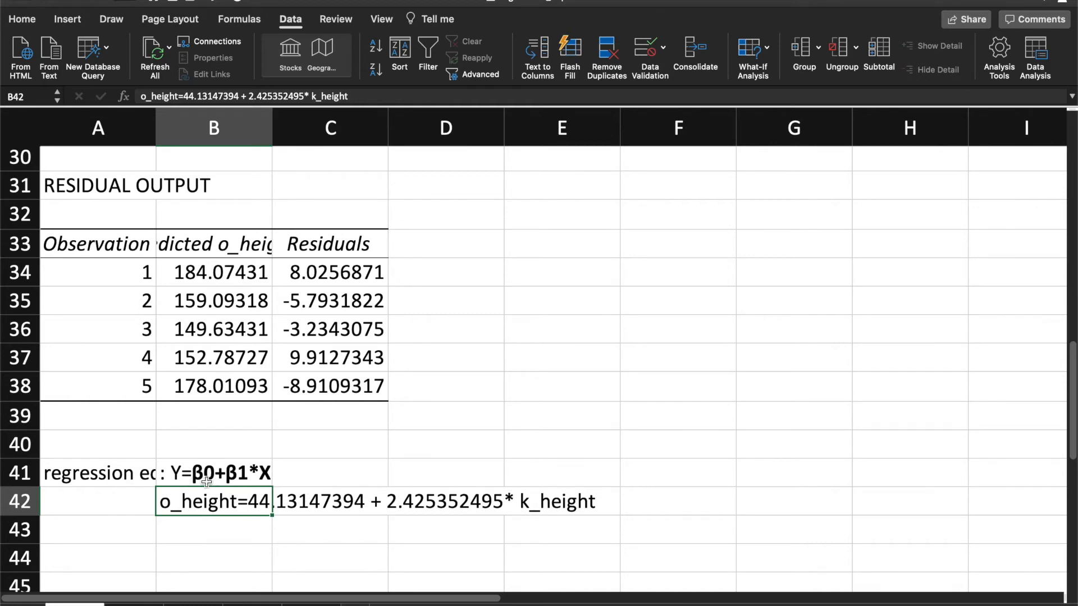
# Match the terms of the fitted o_height equation in B42 to the Intercept and k_height coefficients in the coefficient table
pyautogui.scroll(5, 189, 477)
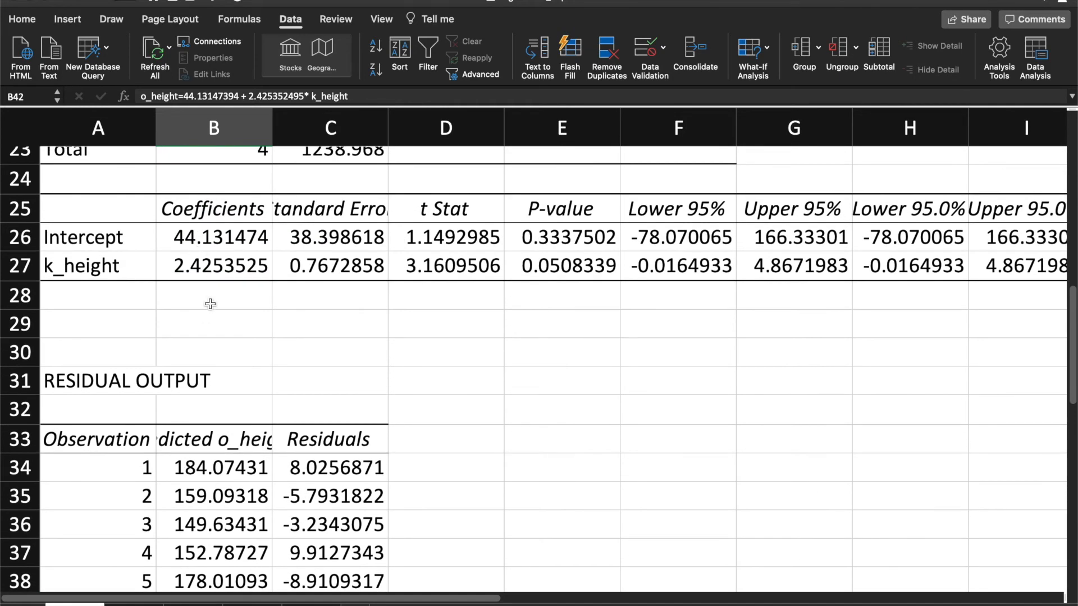
pyautogui.scroll(-3, 210, 305)
pyautogui.scroll(-4, 273, 558)
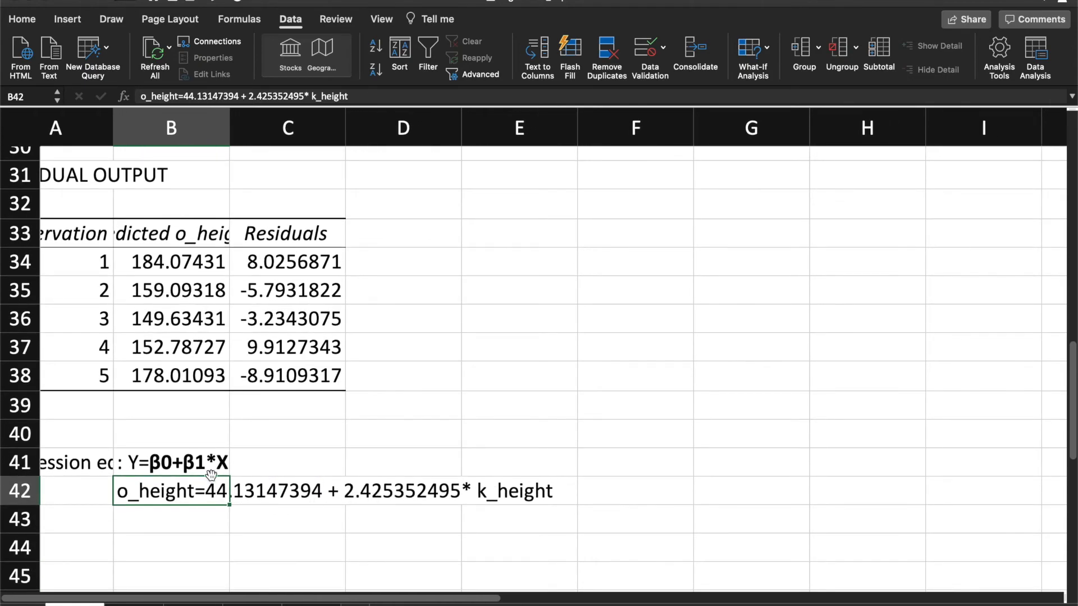
pyautogui.scroll(5, 190, 464)
pyautogui.scroll(3, 191, 464)
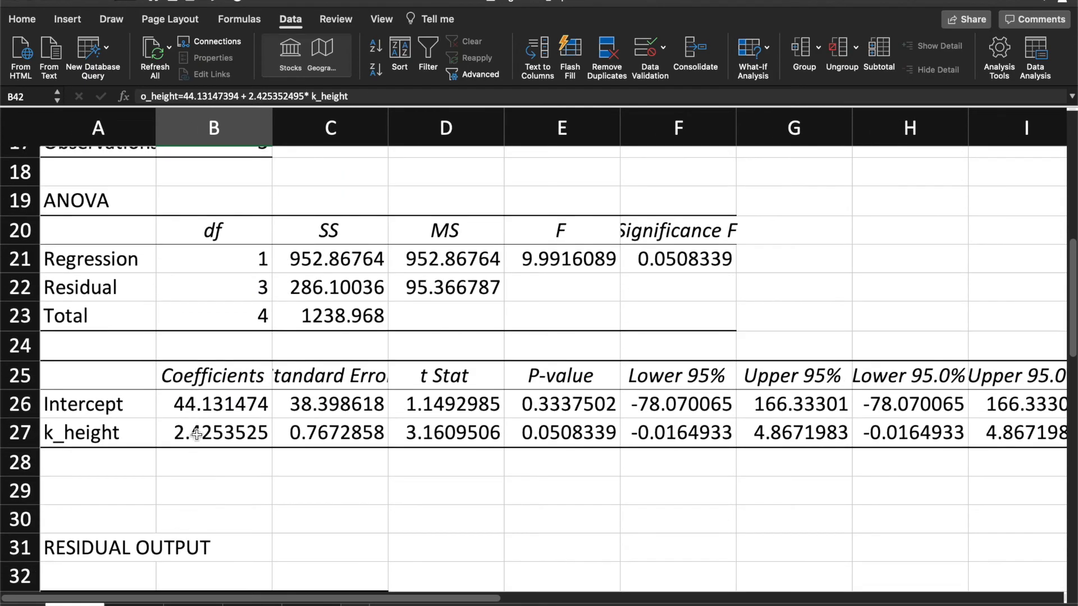
pyautogui.scroll(-10, 196, 434)
pyautogui.hscroll(2, 318, 473)
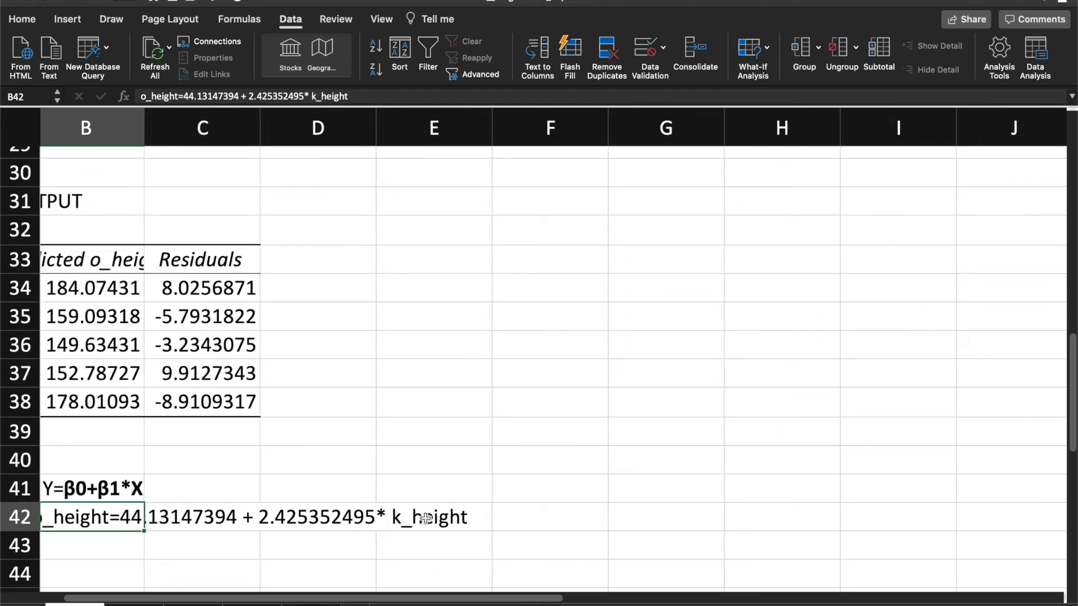
pyautogui.hscroll(-3, 425, 518)
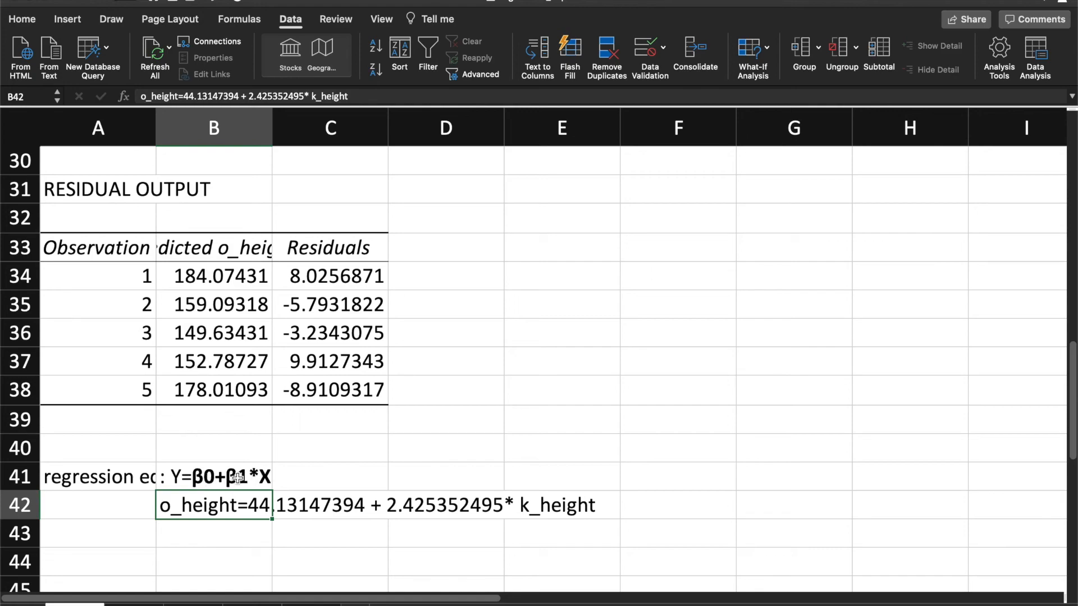
# Review the individual k_height values in A2:A6 as inputs for the regression equation, alongside the coefficient table
pyautogui.scroll(10, 237, 478)
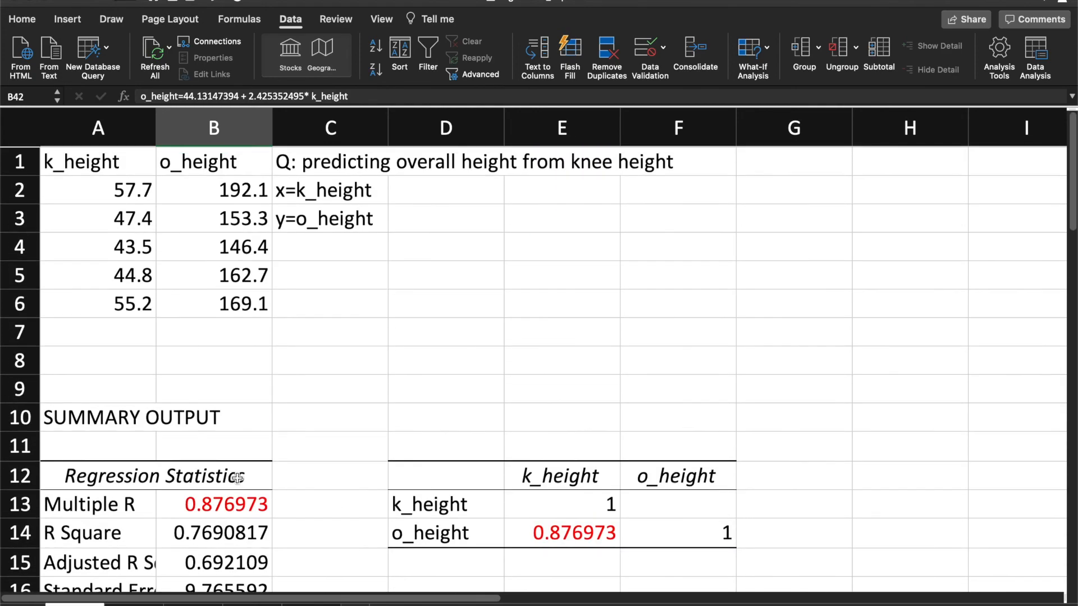
pyautogui.moveTo(115, 189); pyautogui.dragTo(112, 302)
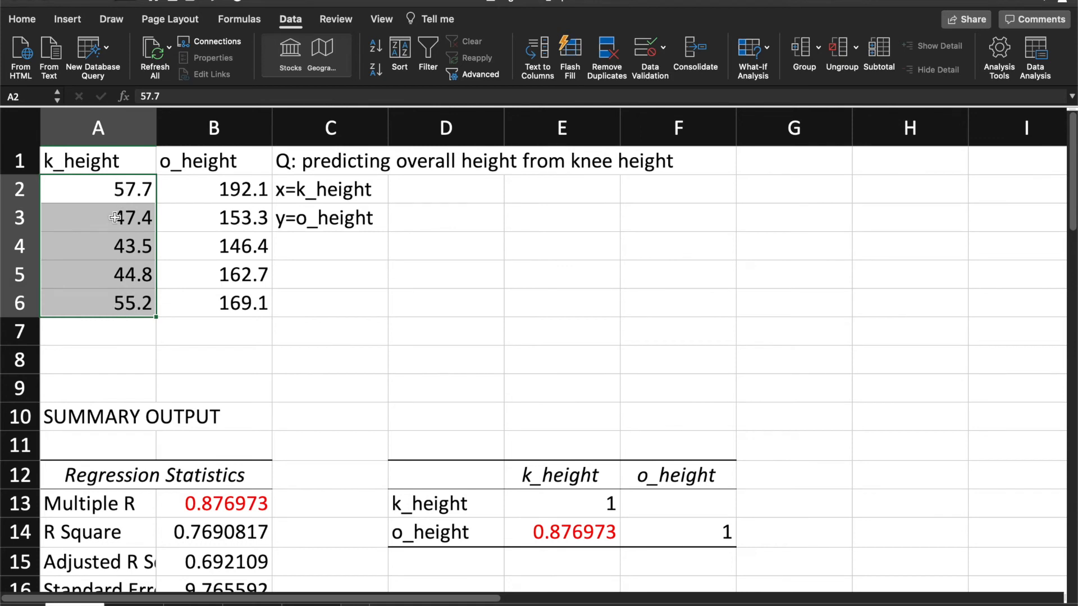
pyautogui.click(129, 303)
pyautogui.click(126, 275)
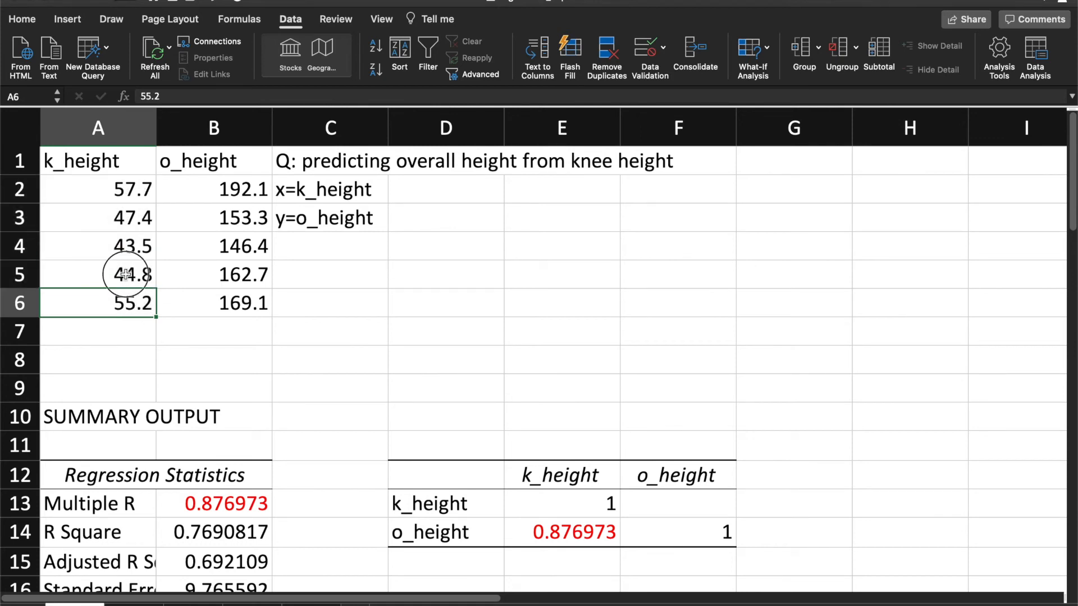
pyautogui.click(124, 247)
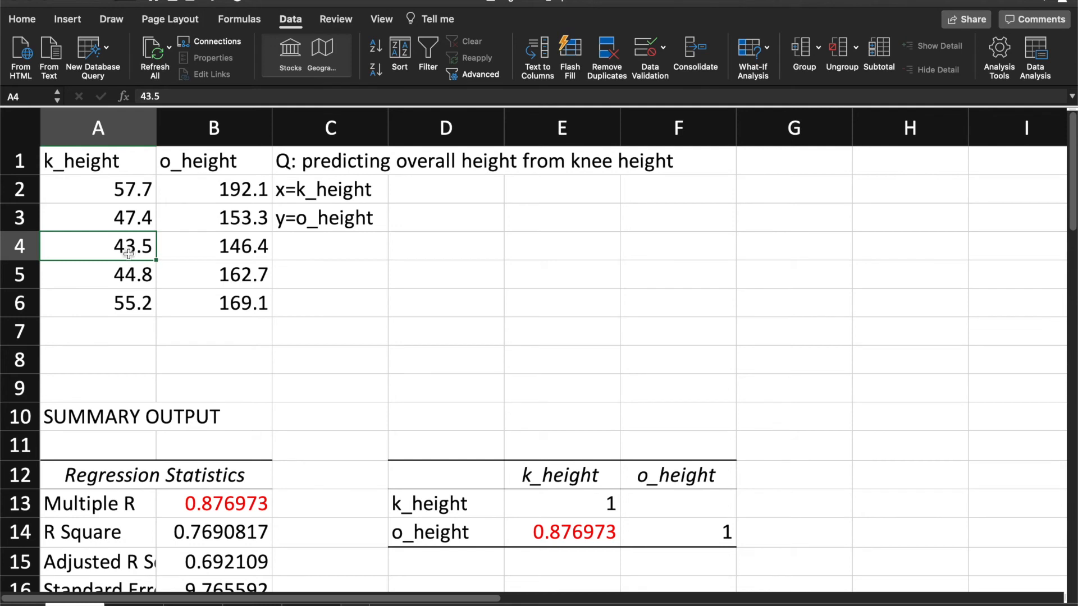
pyautogui.click(129, 192)
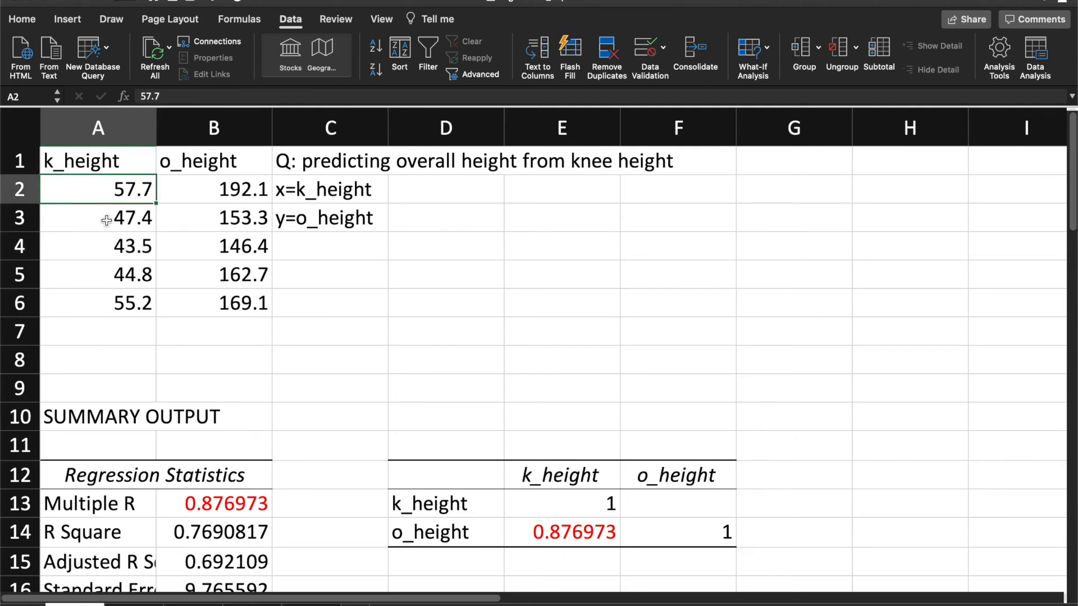
pyautogui.scroll(-8, 142, 240)
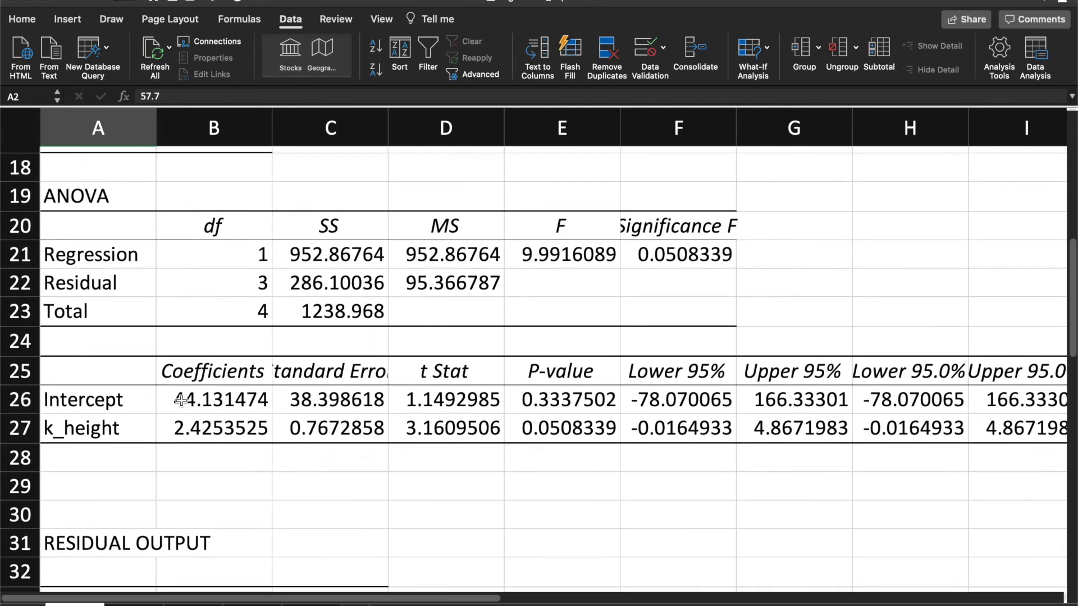
pyautogui.scroll(9, 184, 407)
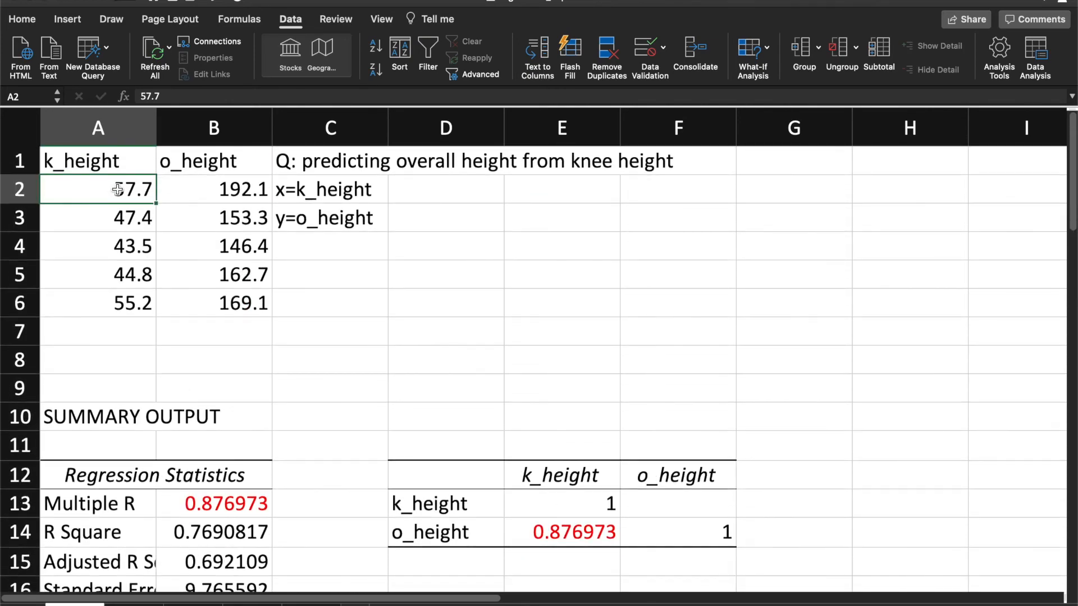
# Select the fitted o_height equation in B42 and relate it to the k_height and o_height data in A1:B6
pyautogui.scroll(-13, 129, 197)
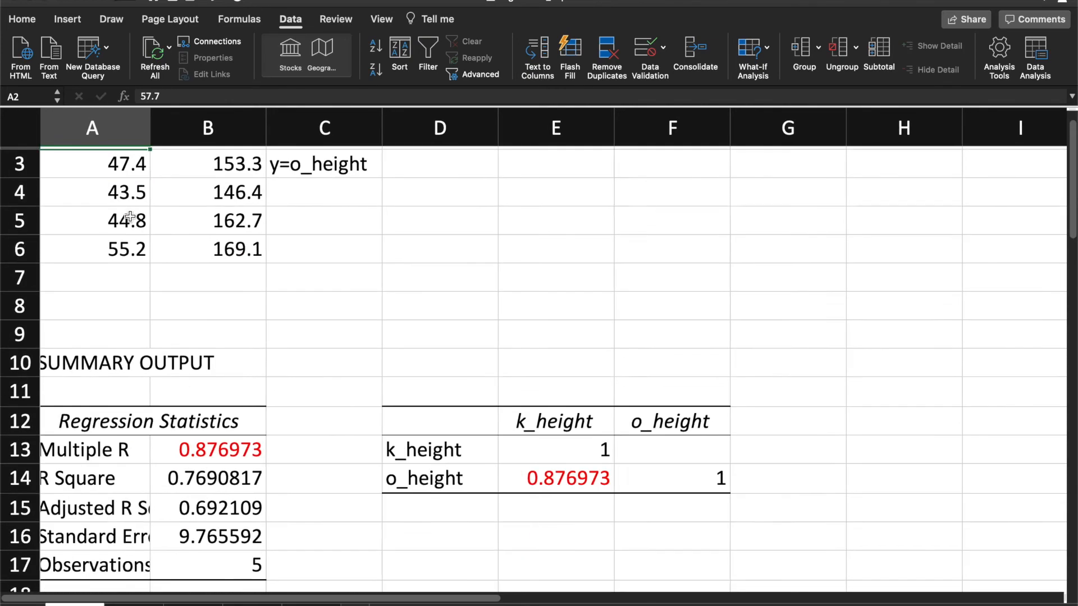
pyautogui.scroll(3, 134, 246)
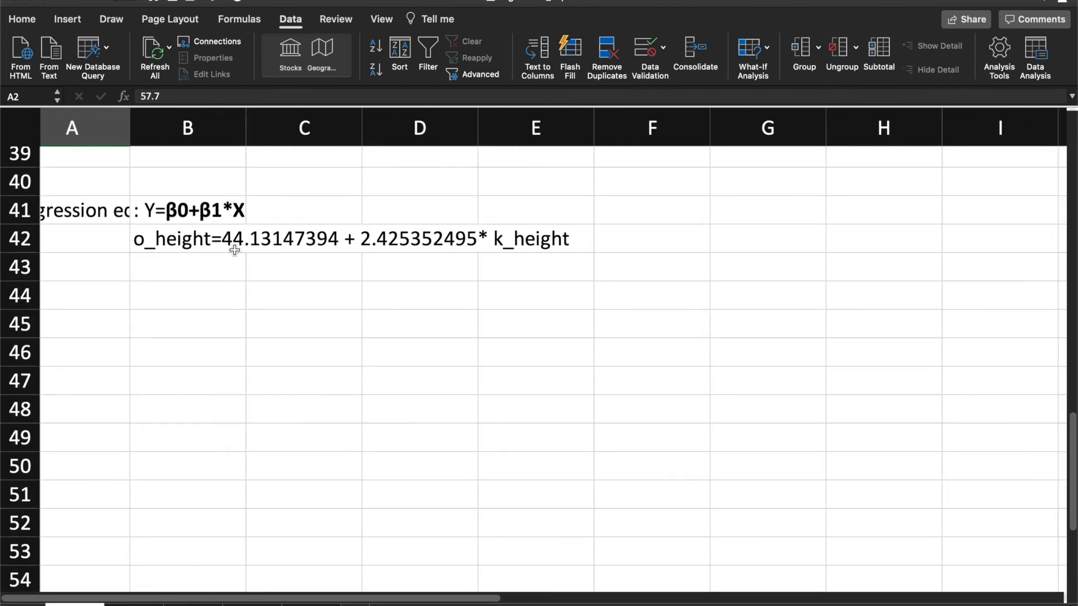
pyautogui.hscroll(1, 233, 247)
pyautogui.click(148, 282)
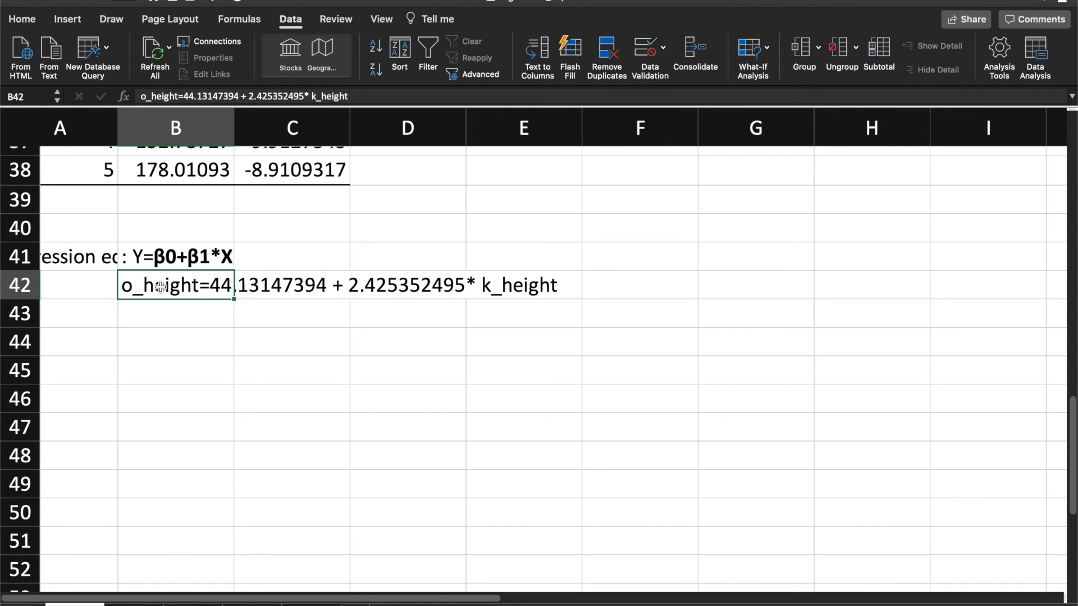
pyautogui.scroll(15, 160, 287)
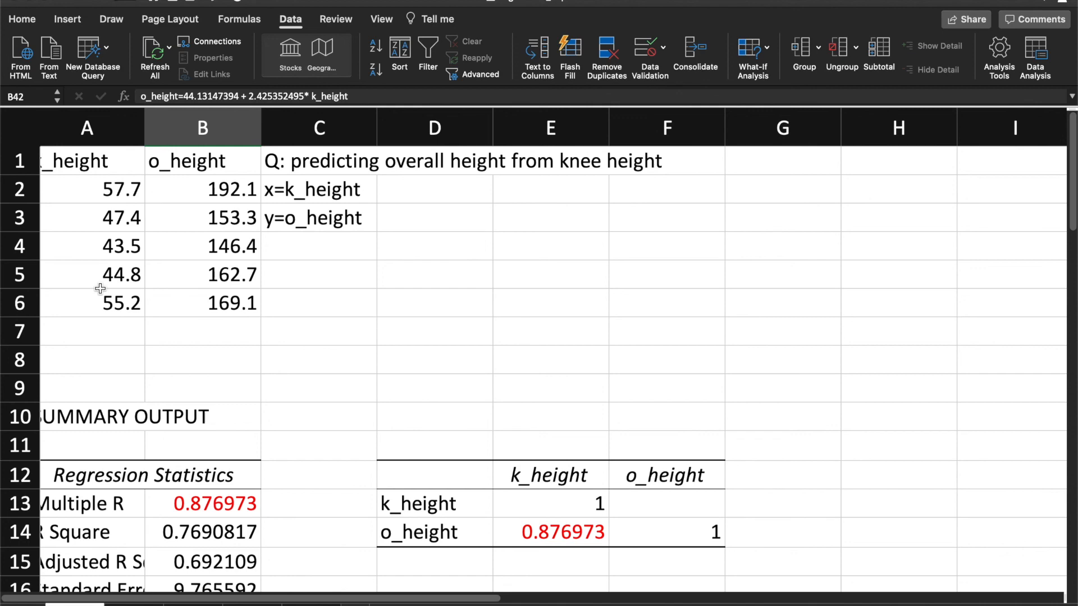
pyautogui.scroll(-2, 100, 288)
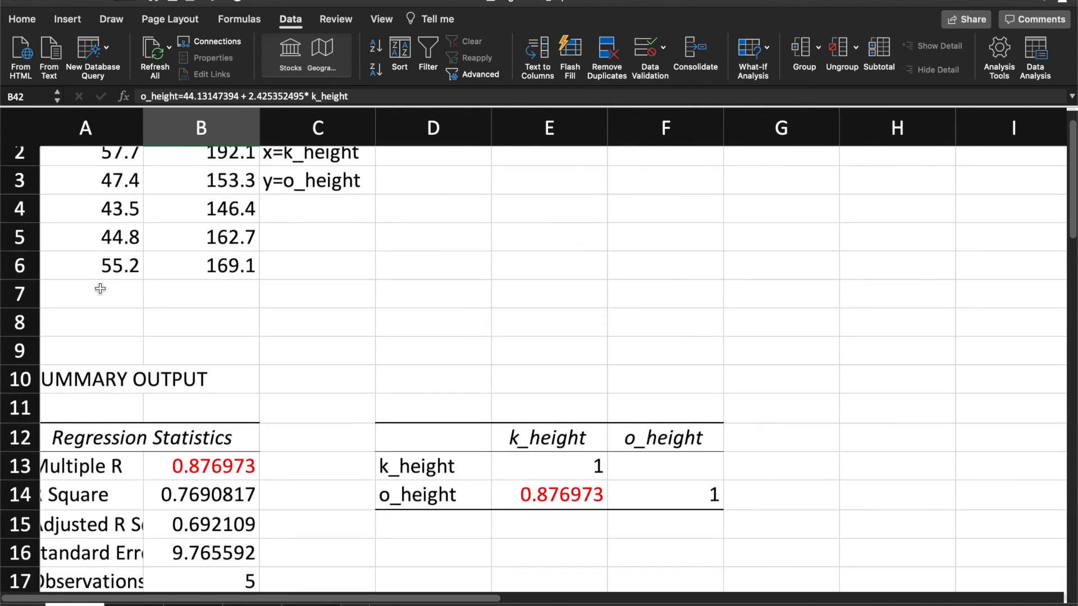
pyautogui.scroll(2, 100, 288)
pyautogui.hscroll(-1, 100, 288)
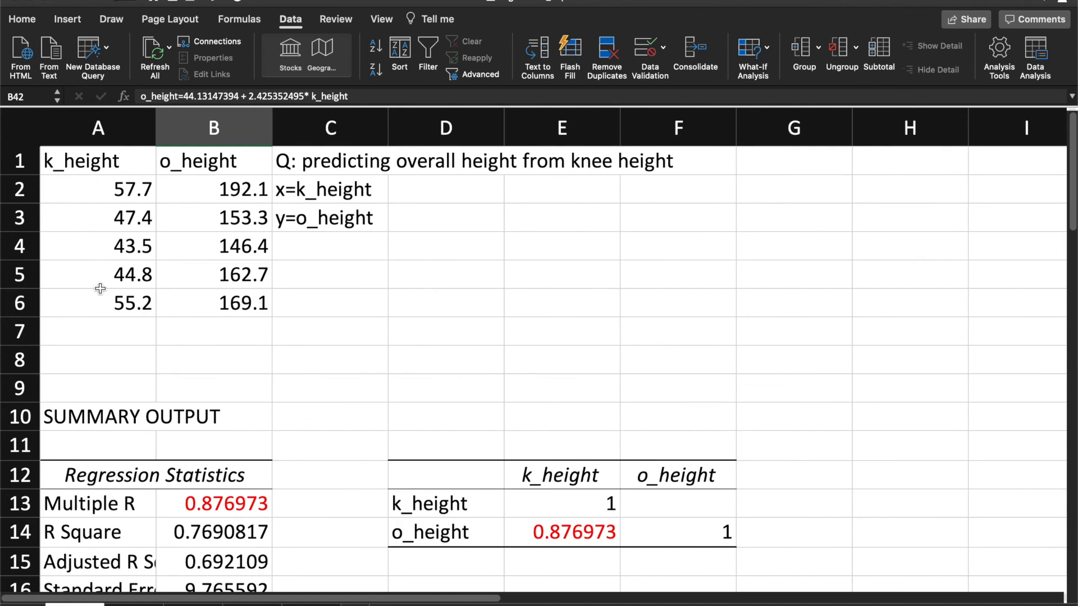
# Locate the k_height Line Fit Plot beyond the regression output tables to examine actual against predicted o_height
pyautogui.scroll(-8, 100, 288)
pyautogui.hscroll(5, 100, 288)
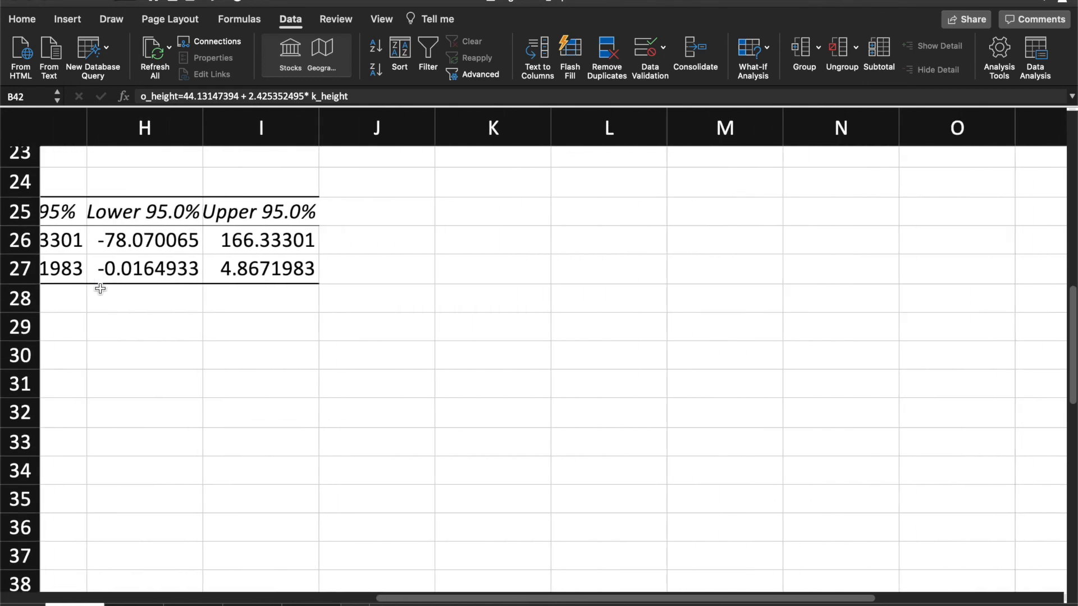
pyautogui.scroll(8, 100, 288)
pyautogui.hscroll(1, 100, 288)
pyautogui.scroll(-3, 101, 291)
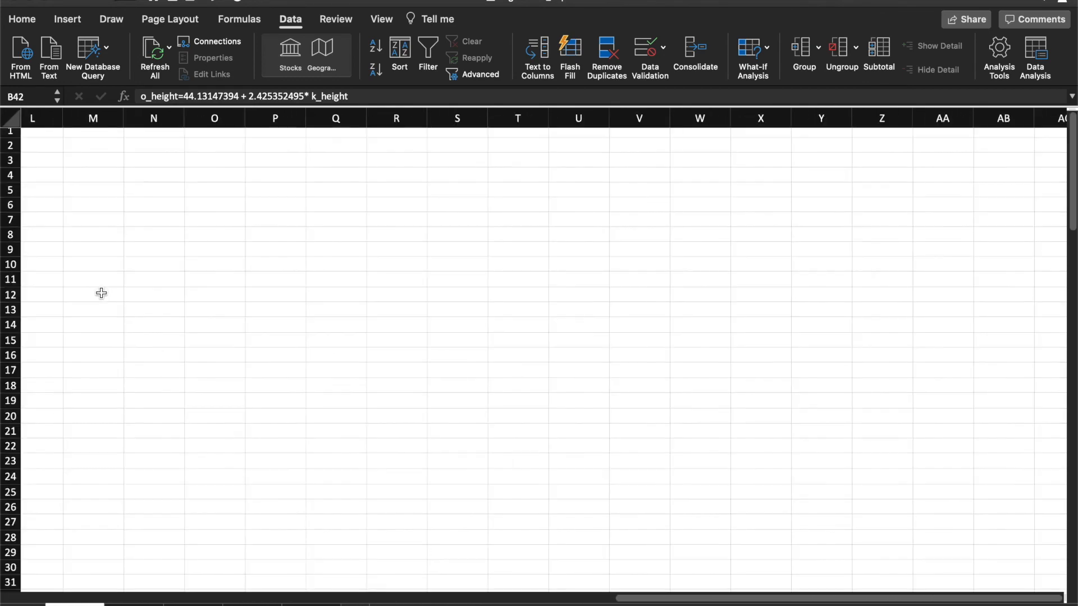
pyautogui.hscroll(-2, 159, 494)
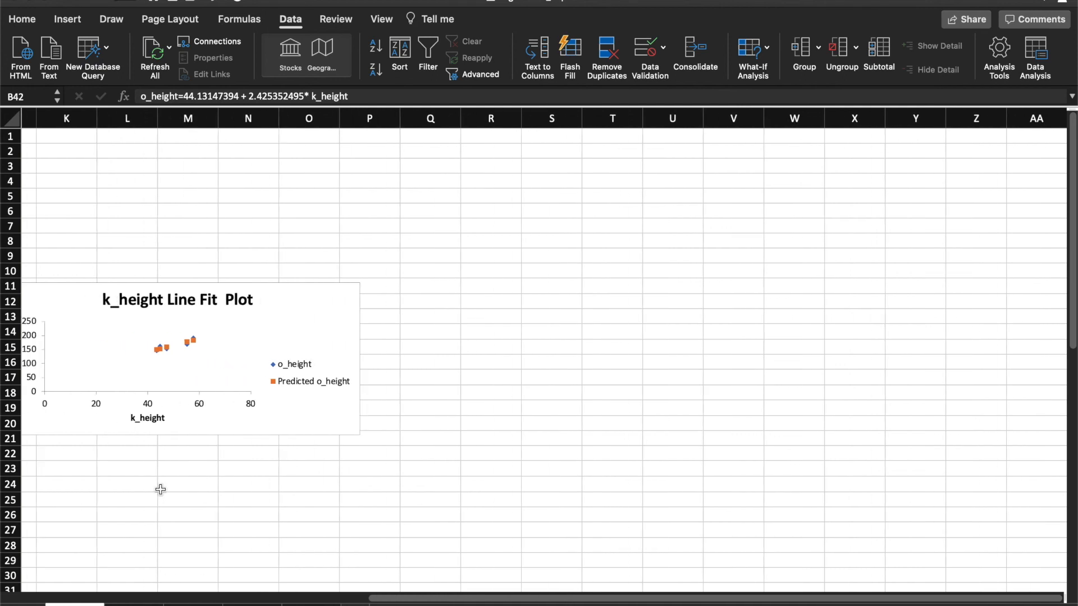